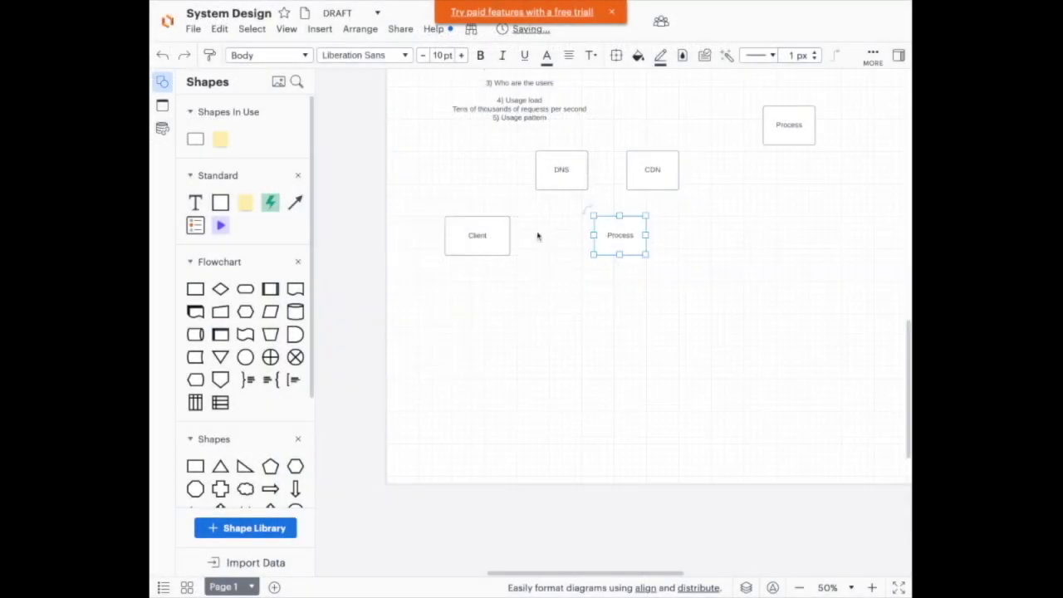
# Connect the Client box to the process box beside it and label that box "Web Server".
pyautogui.click(503, 238)
pyautogui.moveTo(523, 235); pyautogui.dragTo(593, 235)
pyautogui.click(620, 235)
pyautogui.write('Web Server')
pyautogui.click(686, 294)
# Add a box connected from Web Server and label it "API Layer".
pyautogui.hscroll(2, 686, 294)
pyautogui.scroll(1, 686, 294)
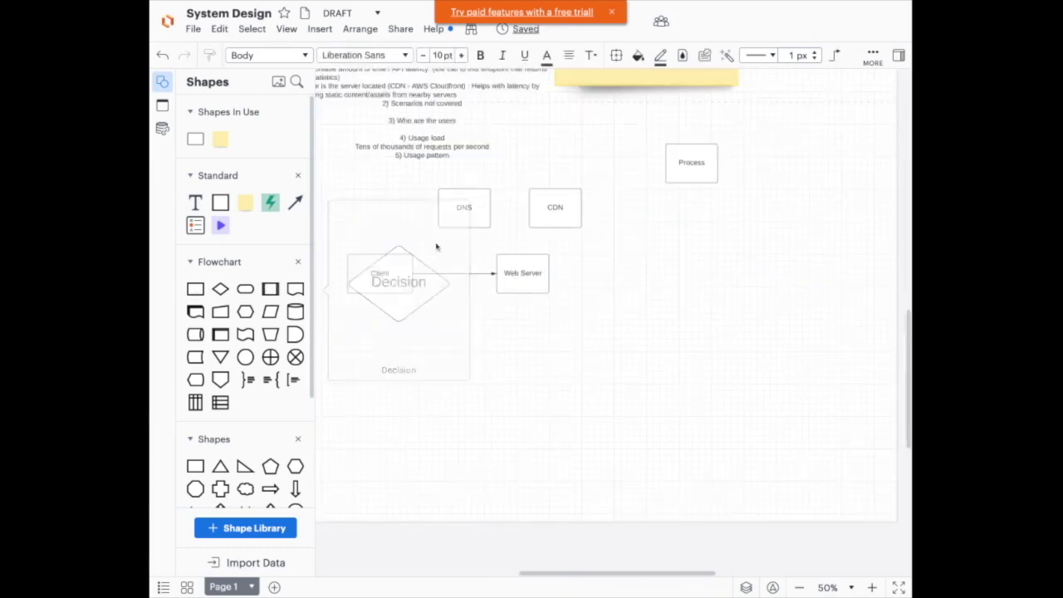
pyautogui.moveTo(550, 273); pyautogui.dragTo(613, 273)
pyautogui.click(578, 293)
pyautogui.write('API Layer')
# Add another process box and label the two unconnected boxes "Success Rate API" and "Error Rate API", one above the other.
pyautogui.scroll(4, 677, 321)
pyautogui.hscroll(1, 677, 321)
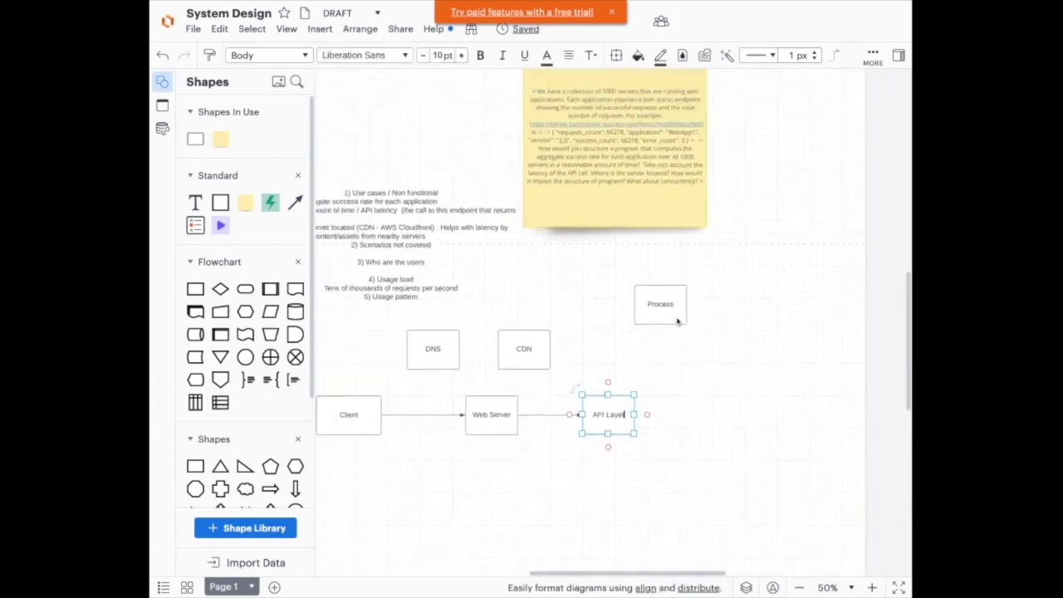
pyautogui.scroll(-1, 632, 345)
pyautogui.moveTo(196, 289); pyautogui.dragTo(700, 425)
pyautogui.moveTo(654, 290); pyautogui.dragTo(680, 296)
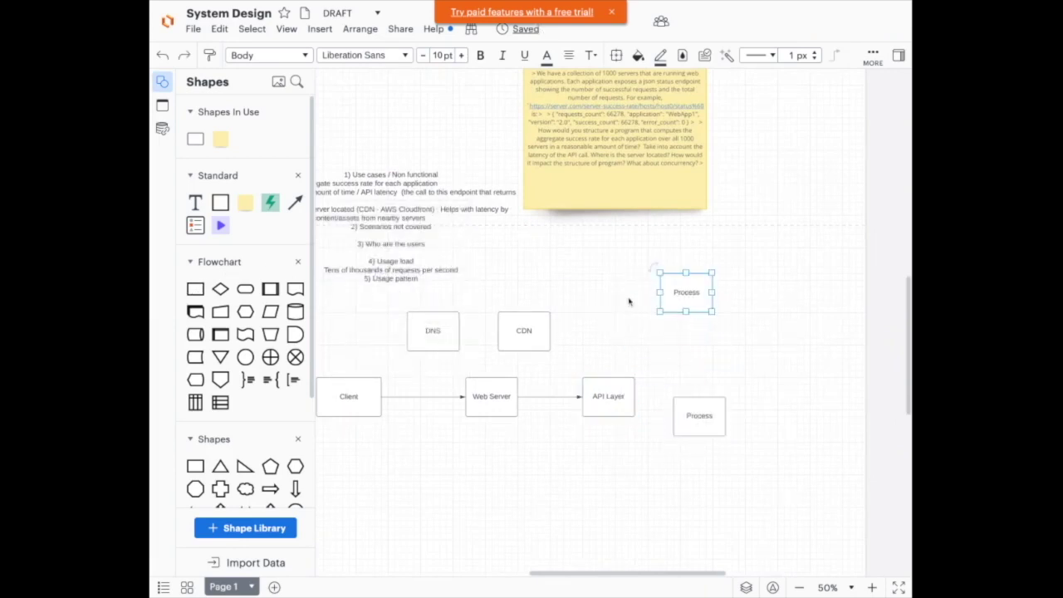
pyautogui.doubleClick(683, 295)
pyautogui.write('D')
pyautogui.write('Success Rate')
pyautogui.moveTo(705, 416); pyautogui.dragTo(691, 357)
pyautogui.write('Error Rate API')
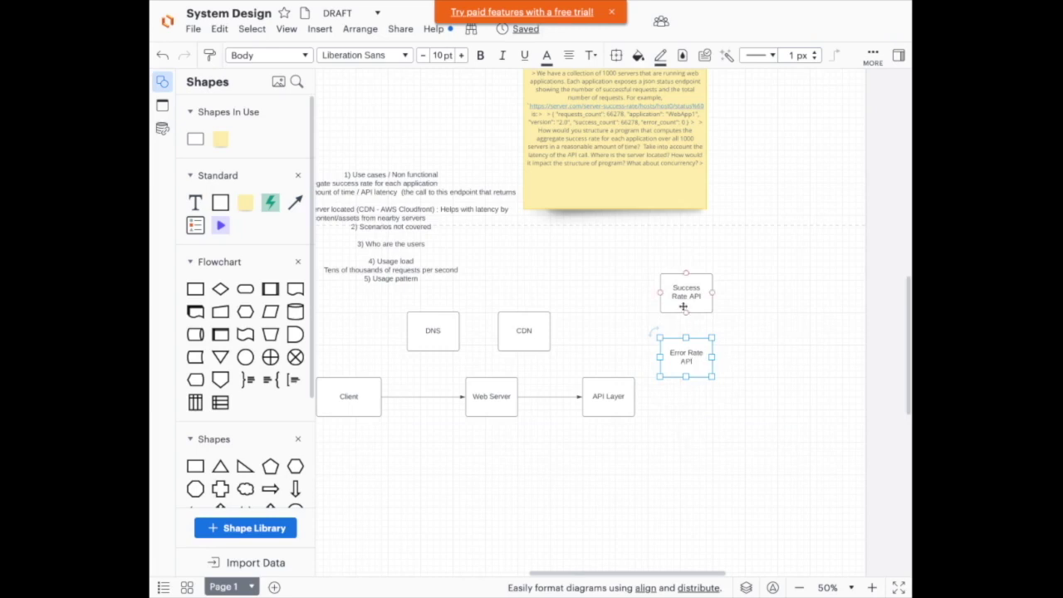
# Move the Success Rate and Error Rate boxes down, then paste a copy above them labelled "Count Request Service".
pyautogui.moveTo(686, 353); pyautogui.dragTo(705, 416)
pyautogui.moveTo(680, 297); pyautogui.dragTo(700, 374)
pyautogui.click(698, 314)
pyautogui.hotkey('ctrl', 'v')
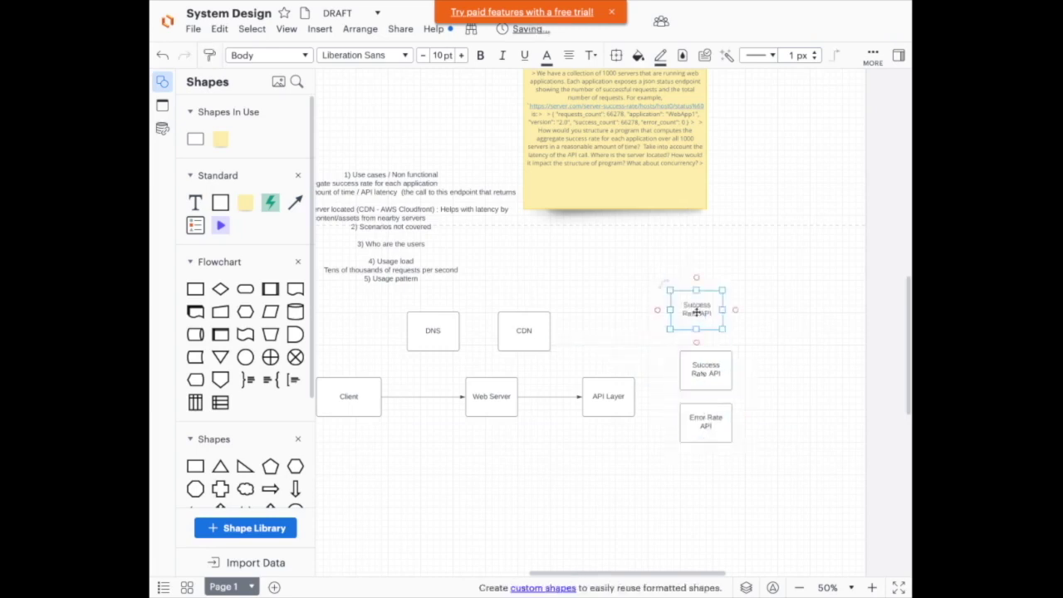
pyautogui.write('C')
pyautogui.hotkey('ctrl', 'a')
pyautogui.write('Count Request Service')
# Rename the two lower boxes "Success Rate Service" and "Error Rate Service", and align Count Request Service above them.
pyautogui.click(719, 375)
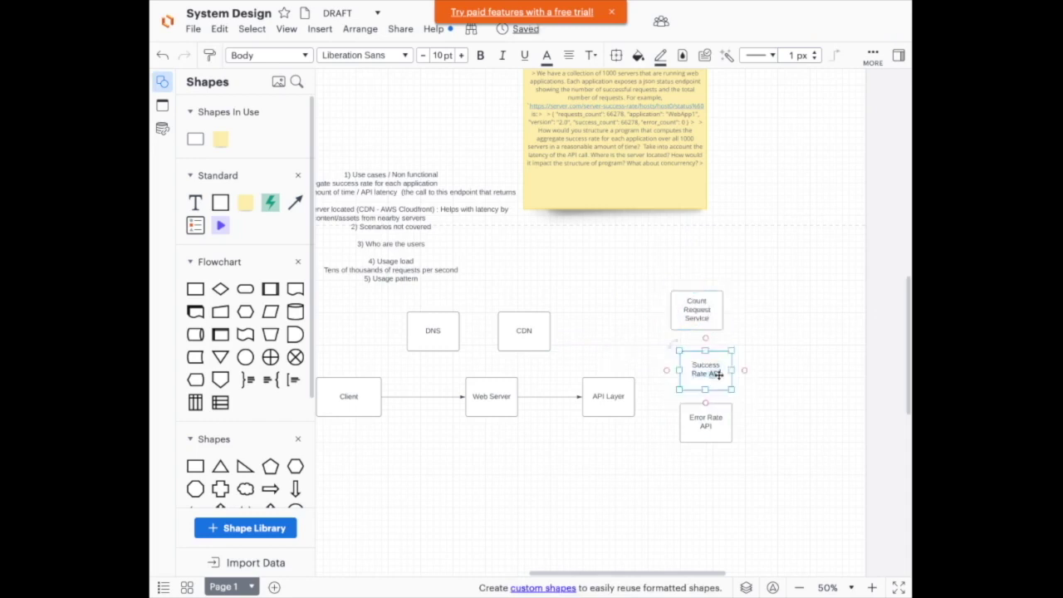
pyautogui.doubleClick(719, 375)
pyautogui.write('Service')
pyautogui.doubleClick(711, 436)
pyautogui.write('Error Rate Service')
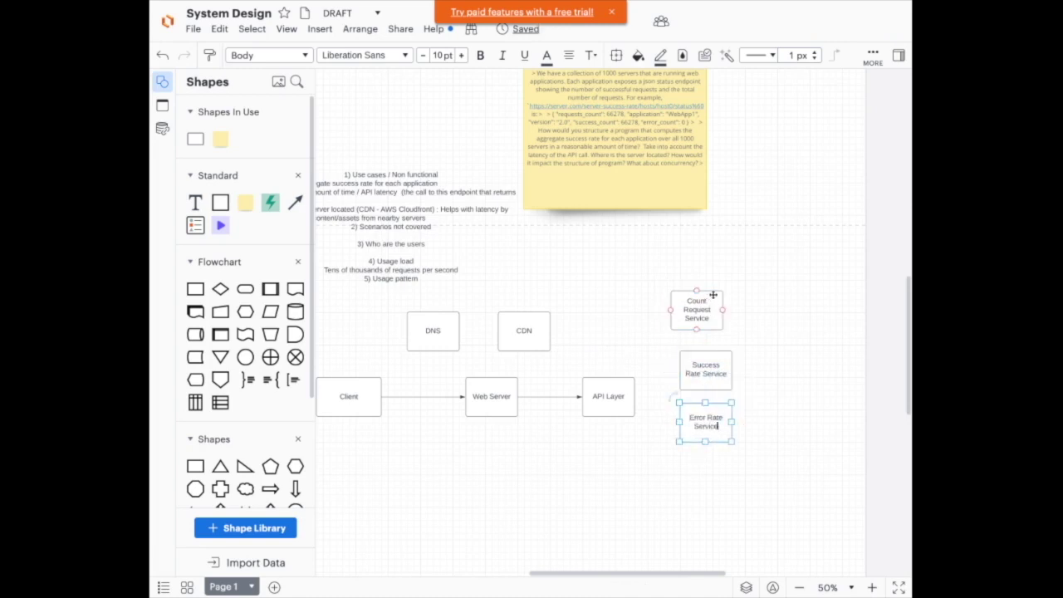
pyautogui.moveTo(707, 307); pyautogui.dragTo(715, 309)
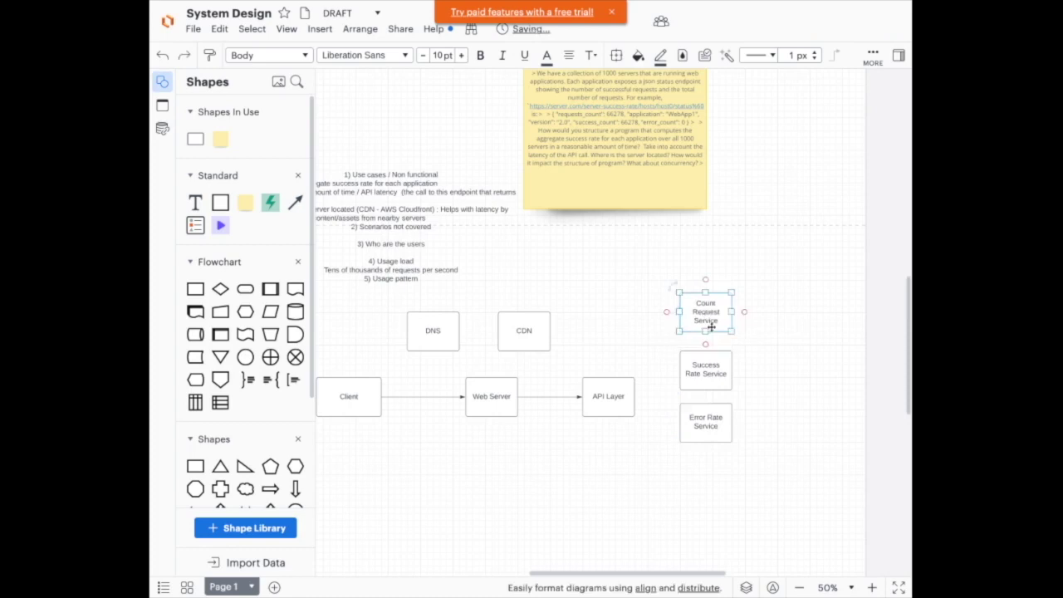
# Add a text block below the sticky note reading "Data format" with the bullet "applicationID: string".
pyautogui.click(649, 386)
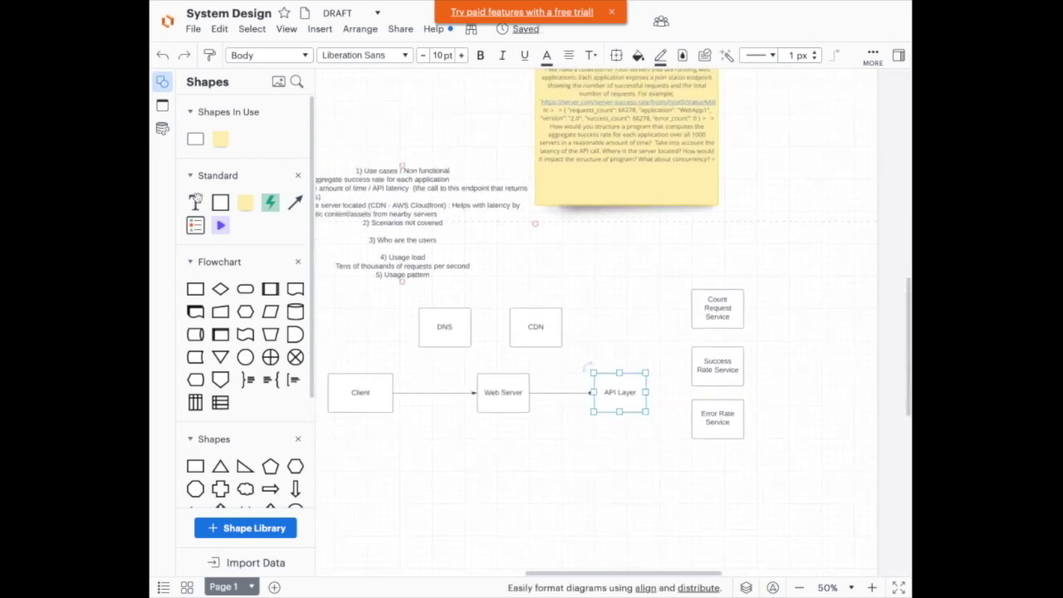
pyautogui.moveTo(196, 203); pyautogui.dragTo(595, 246)
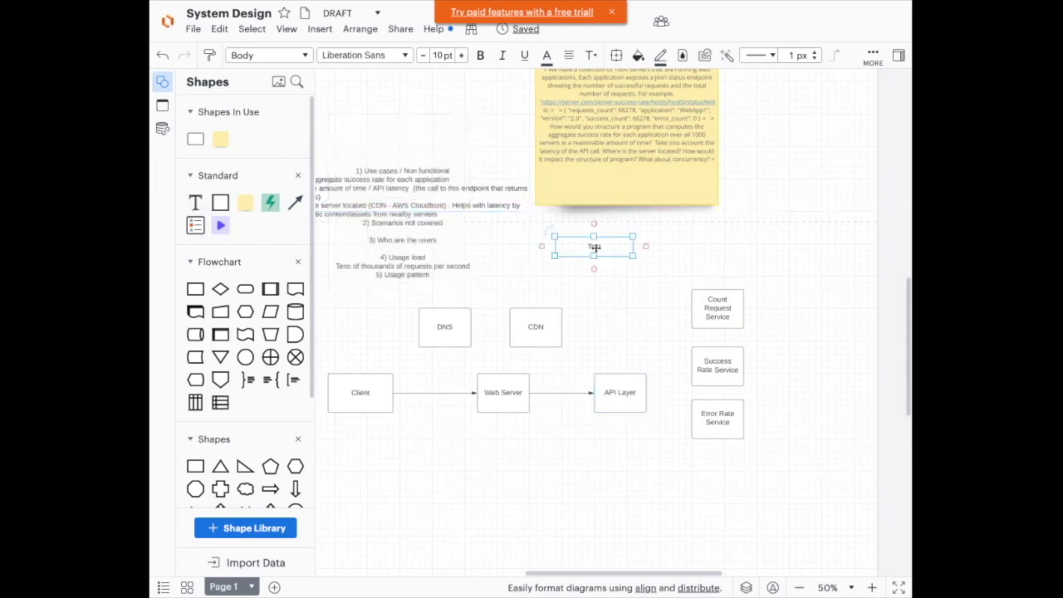
pyautogui.doubleClick(597, 248)
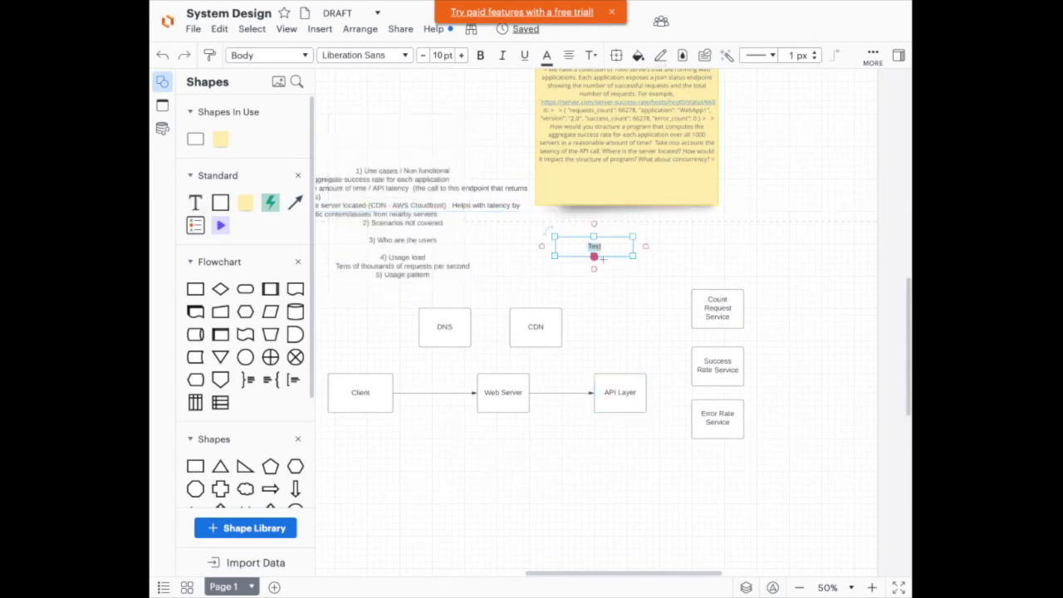
pyautogui.write('Sat')
pyautogui.write('a format.')
pyautogui.press('Return')
pyautogui.write('- ap')
pyautogui.write('plicat')
pyautogui.write('ionID i')
pyautogui.write('tring')
pyautogui.scroll(2, 610, 300)
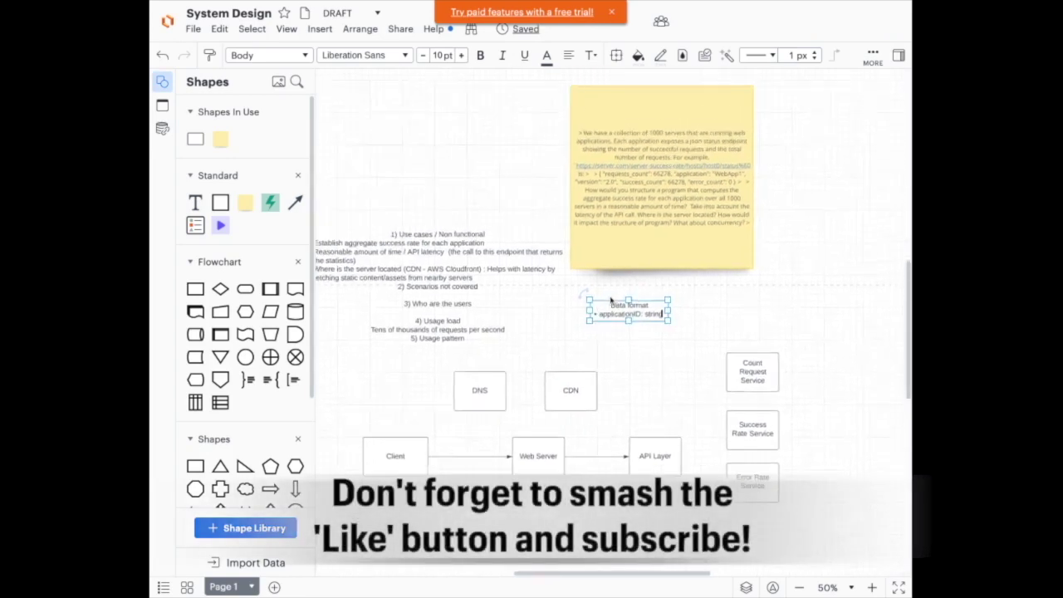
pyautogui.click(616, 183)
pyautogui.hscroll(2, 641, 204)
pyautogui.scroll(-1, 641, 203)
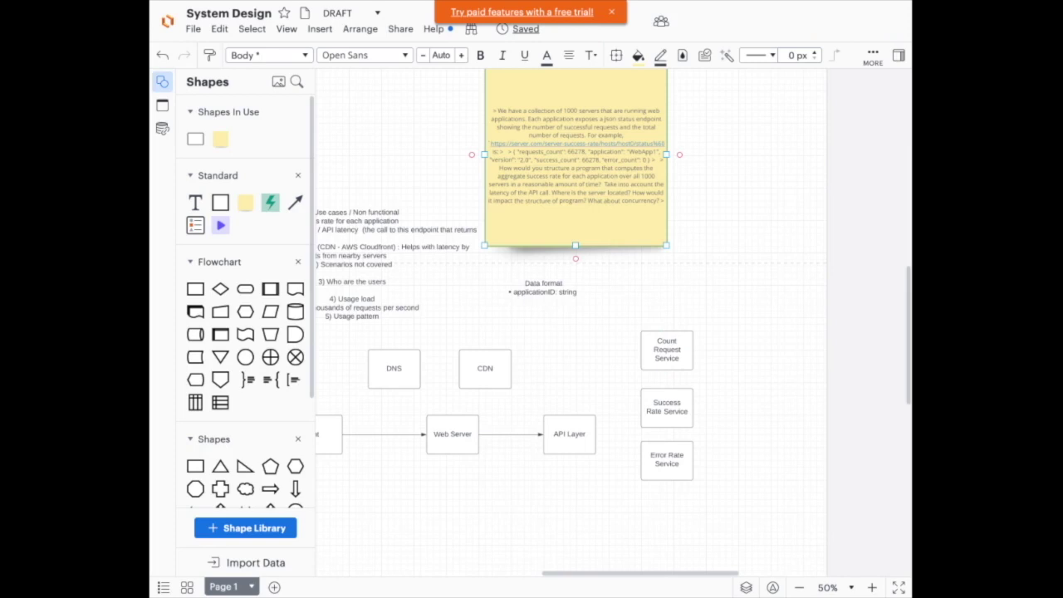
pyautogui.click(562, 295)
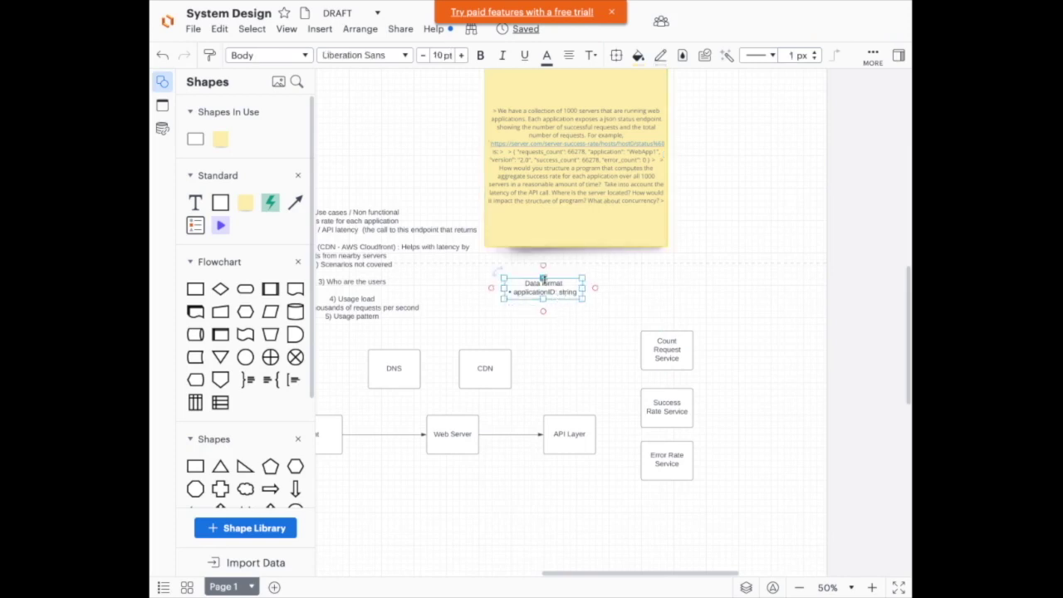
pyautogui.moveTo(543, 275); pyautogui.dragTo(544, 275)
# Draw a connector between the Count Request Service box and the API Layer box.
pyautogui.moveTo(623, 389); pyautogui.dragTo(640, 350)
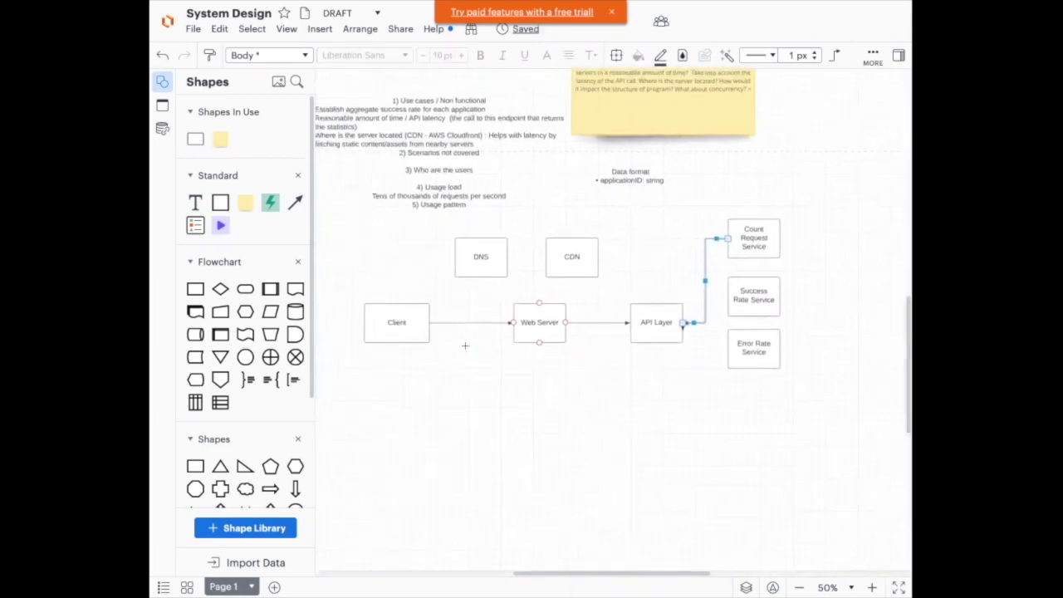
pyautogui.hscroll(3, 565, 378)
pyautogui.scroll(2, 555, 379)
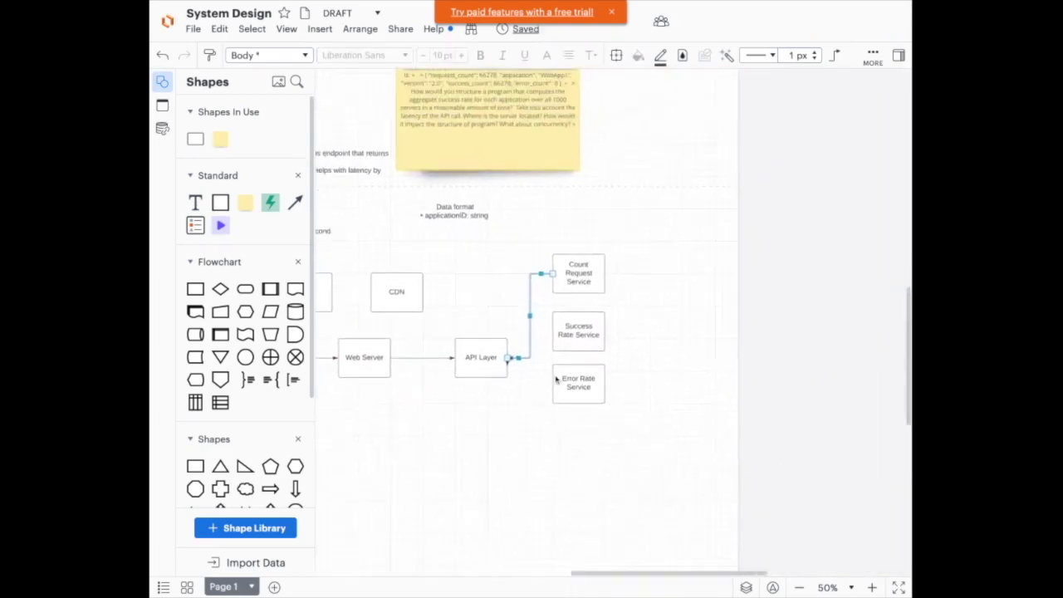
# Add "(reverse proxy)" on a new line beneath the text in the Web Server box.
pyautogui.doubleClick(475, 384)
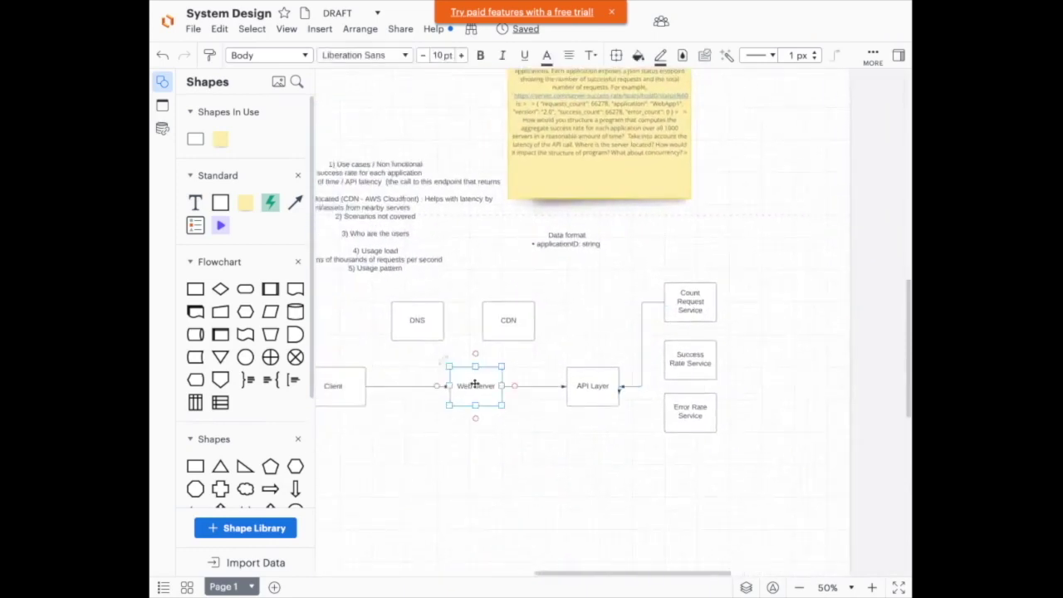
pyautogui.press('Right')
pyautogui.write('(')
pyautogui.press('Return')
pyautogui.write('(reverse proxy)')
pyautogui.click(562, 435)
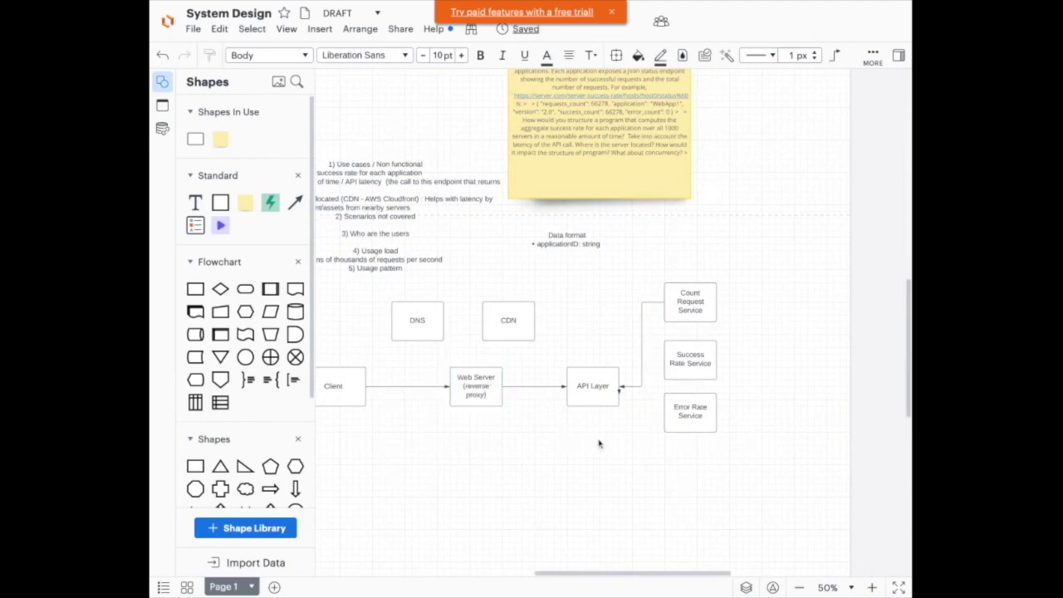
# Add a process box labelled "DB" below the API Layer and connect the API Layer to it.
pyautogui.scroll(-4, 599, 445)
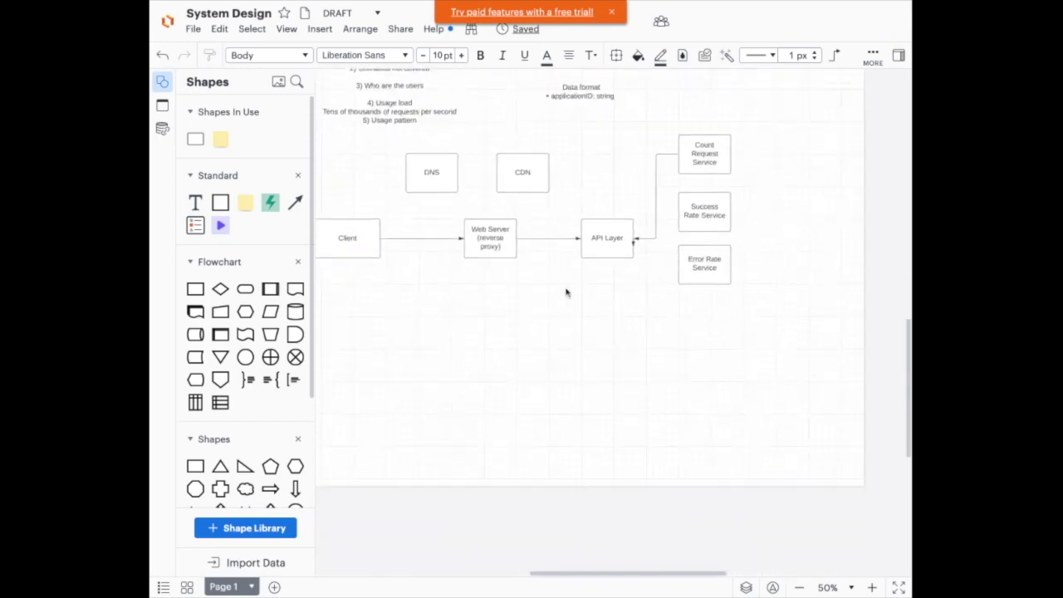
pyautogui.moveTo(203, 316); pyautogui.dragTo(555, 384)
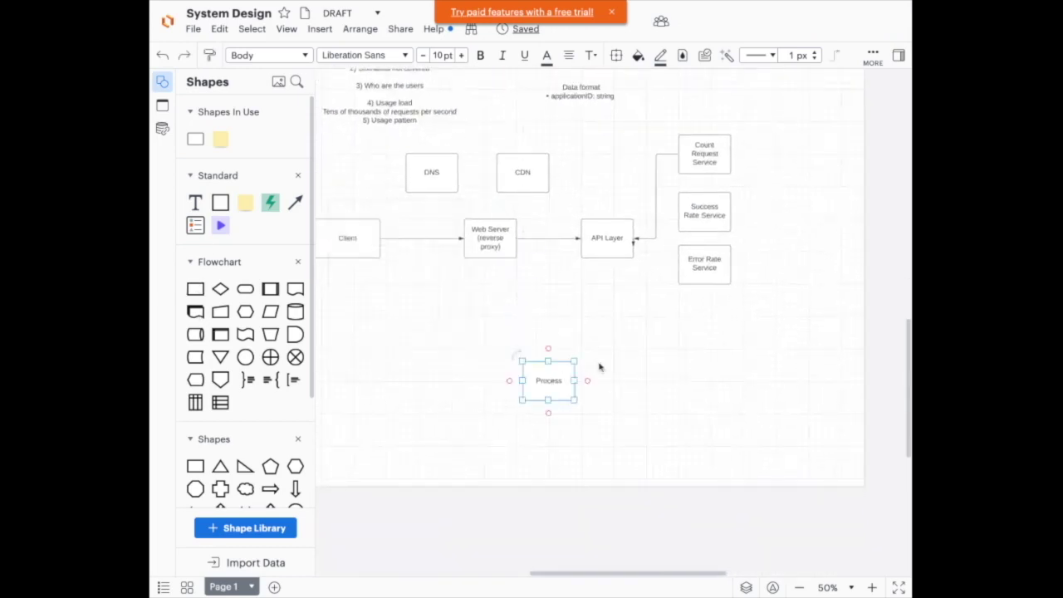
pyautogui.doubleClick(545, 382)
pyautogui.write('DB')
pyautogui.click(649, 314)
pyautogui.moveTo(607, 258); pyautogui.dragTo(548, 363)
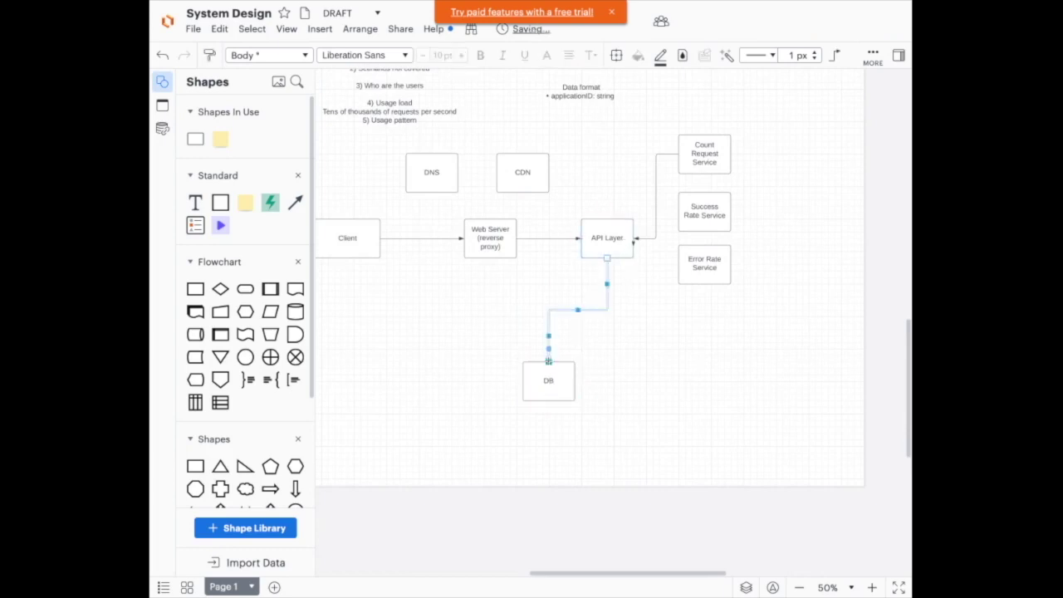
# Place a process box labelled "Cache" over the connector between the API Layer and the DB.
pyautogui.scroll(4, 591, 368)
pyautogui.hscroll(-2, 581, 357)
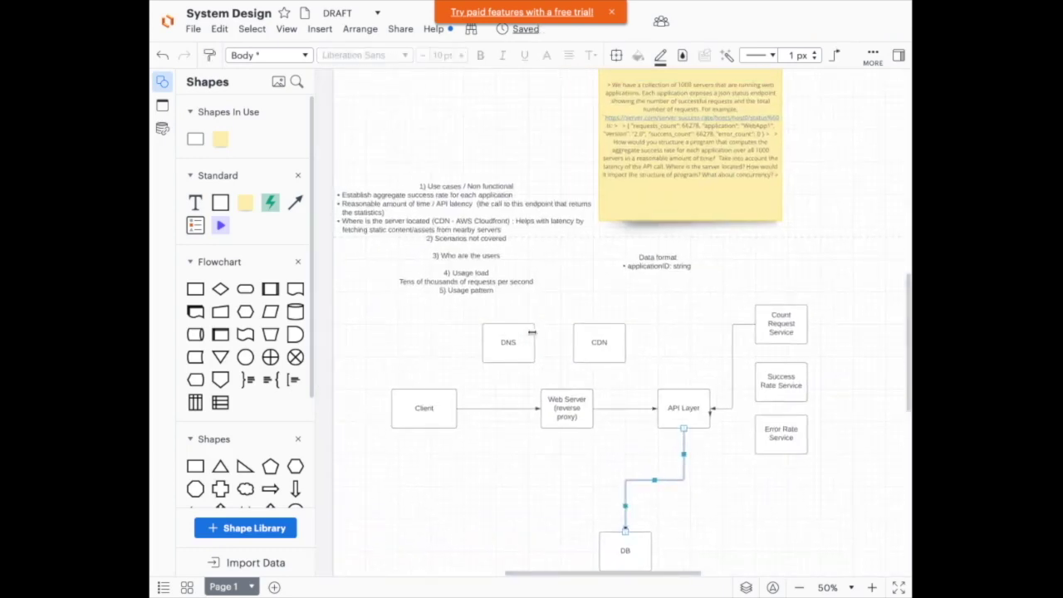
pyautogui.scroll(-3, 622, 322)
pyautogui.hscroll(-1, 622, 323)
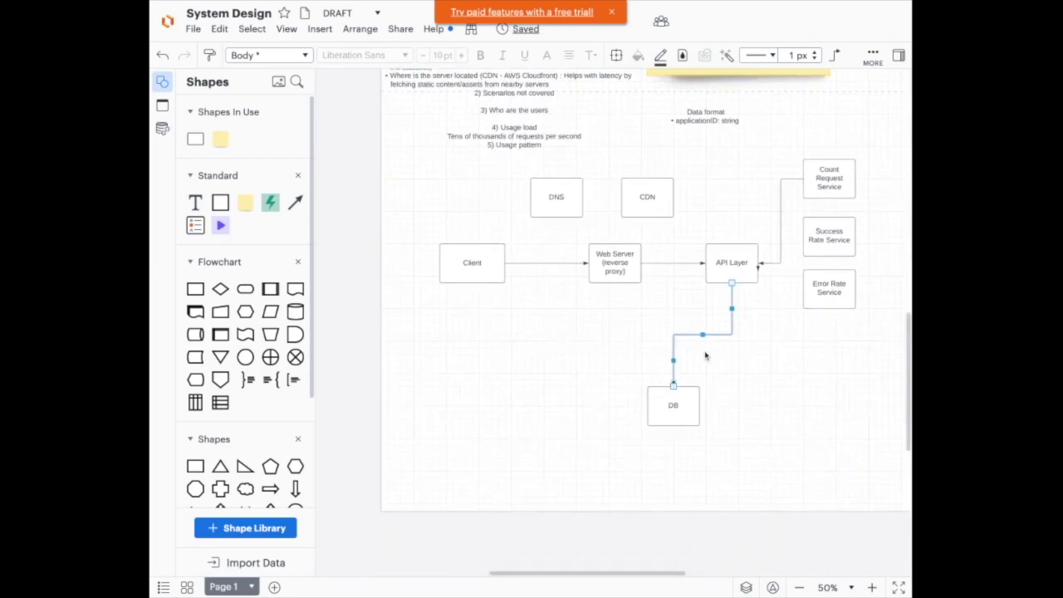
pyautogui.moveTo(199, 289); pyautogui.dragTo(718, 335)
pyautogui.doubleClick(718, 334)
pyautogui.write('Cache')
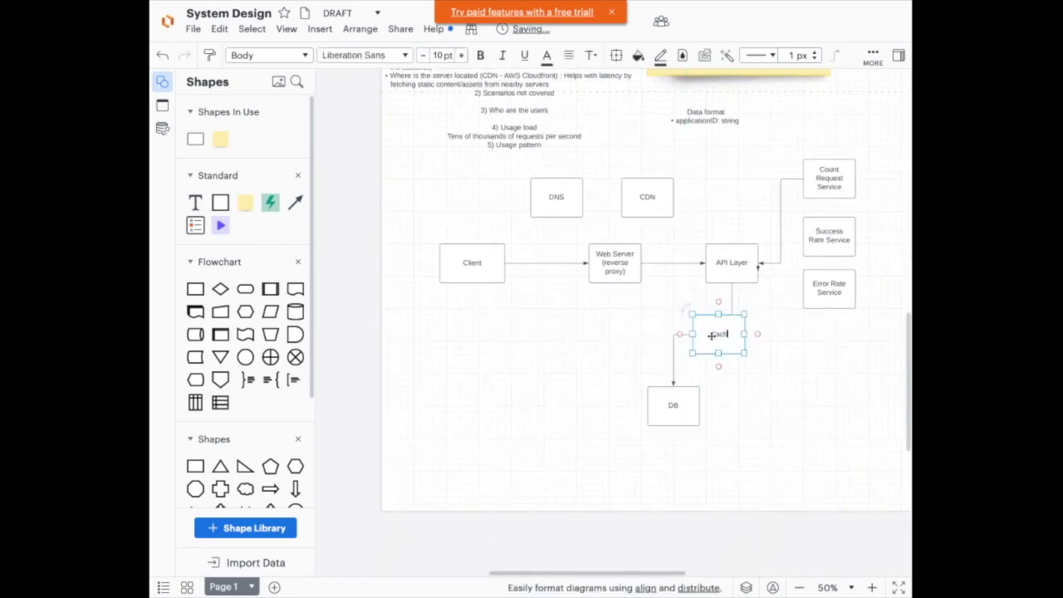
# Move the Count Request, Success Rate and Error Rate service boxes farther away from the API Layer to make room.
pyautogui.scroll(1, 756, 344)
pyautogui.hscroll(3, 755, 344)
pyautogui.click(756, 345)
pyautogui.scroll(2, 756, 344)
pyautogui.hscroll(1, 756, 344)
pyautogui.moveTo(649, 354); pyautogui.dragTo(721, 356)
pyautogui.moveTo(656, 387); pyautogui.dragTo(726, 388)
pyautogui.moveTo(663, 284); pyautogui.dragTo(727, 284)
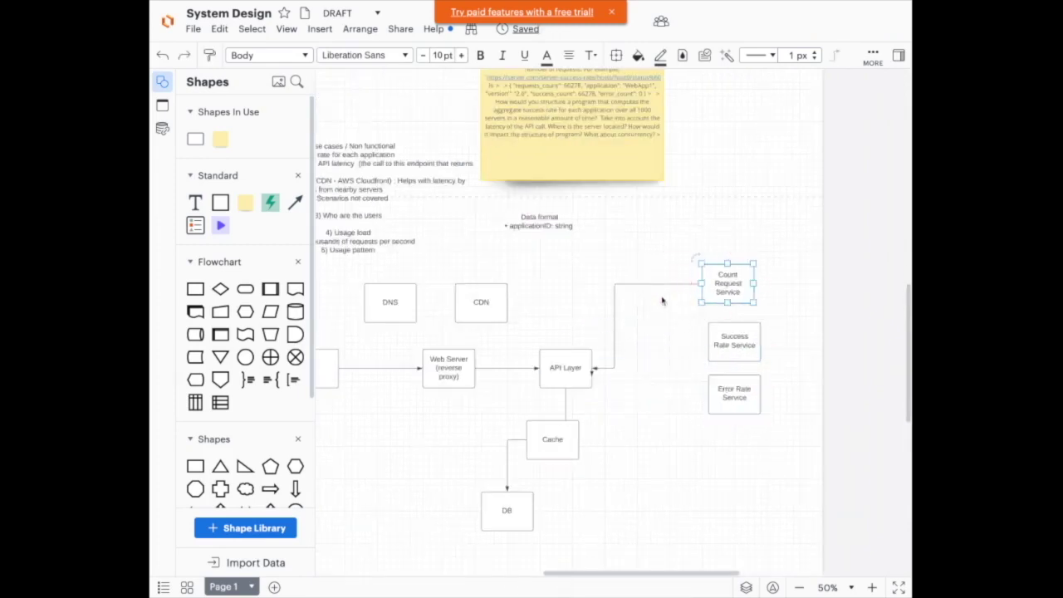
# Add a box labelled "Caclcuate Aggregate Rate" between the API Layer and the three service boxes.
pyautogui.moveTo(195, 287); pyautogui.dragTo(652, 360)
pyautogui.write('Calculate Aggrega')
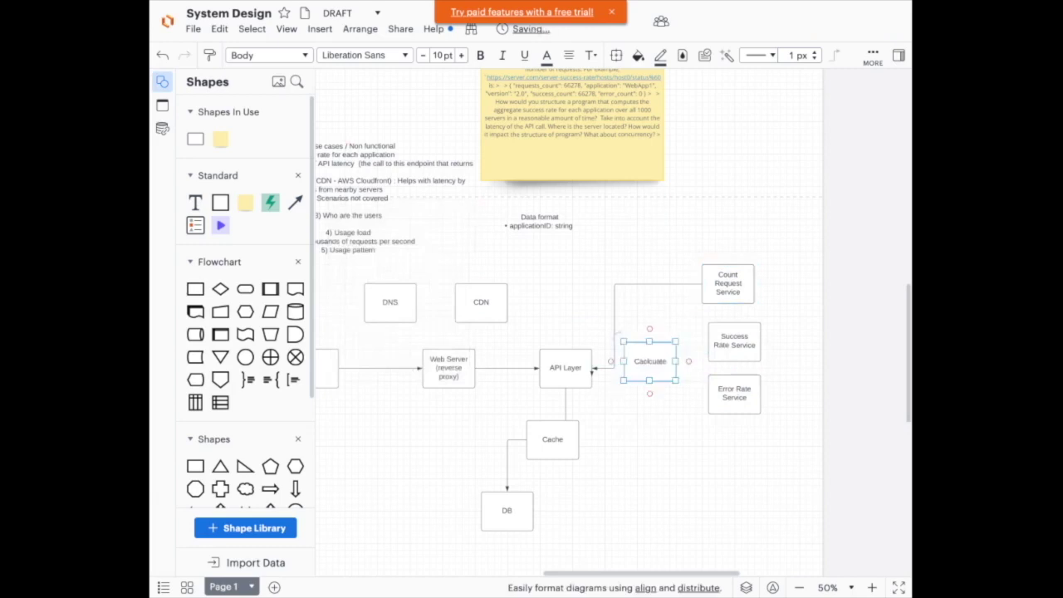
pyautogui.write('te Rate')
pyautogui.click(696, 405)
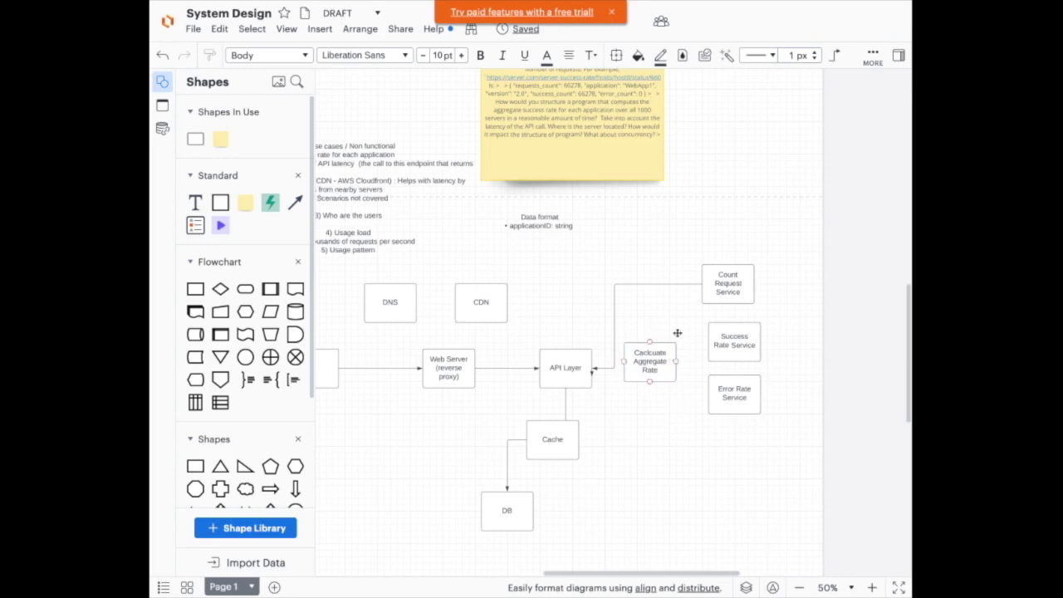
# Connect the aggregate rate box to the three service boxes and remove the stray loop connector at the API Layer.
pyautogui.click(683, 286)
pyautogui.moveTo(701, 284)
pyautogui.mouseDown()
pyautogui.moveTo(623, 360)
pyautogui.moveTo(706, 284)
pyautogui.mouseUp()
pyautogui.click(652, 342)
pyautogui.moveTo(677, 362); pyautogui.dragTo(708, 341)
pyautogui.moveTo(650, 381); pyautogui.dragTo(708, 393)
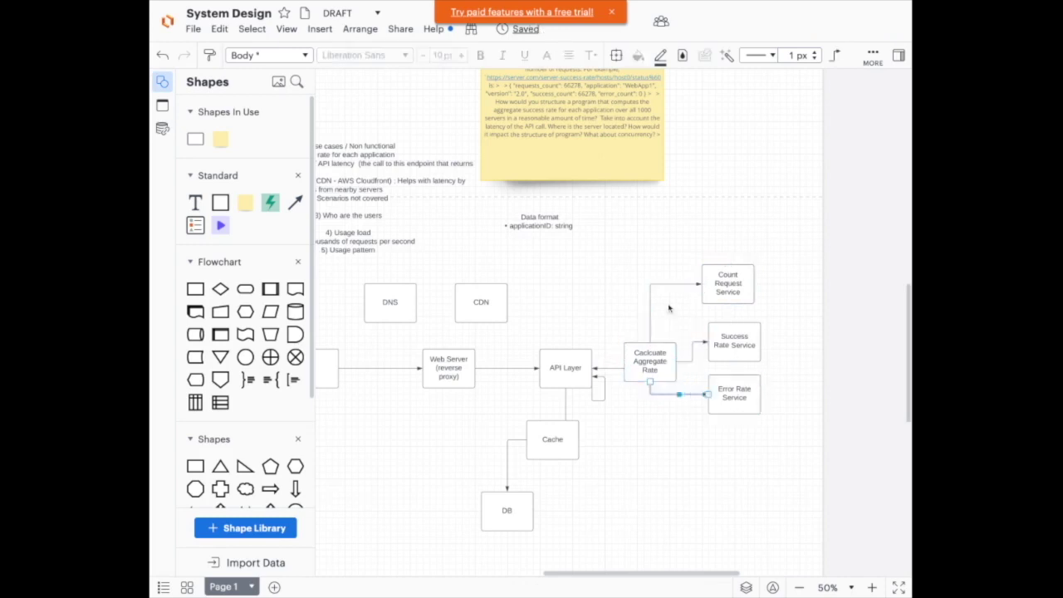
pyautogui.click(598, 401)
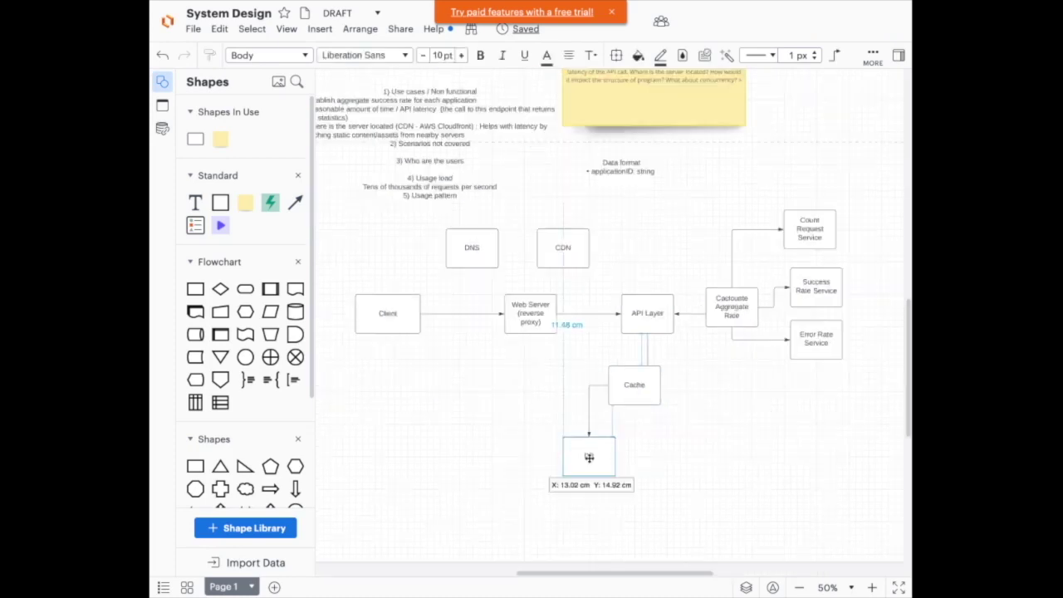
# Add a text label reading "SQL / NoSQL" beside the DB box.
pyautogui.click(192, 208)
pyautogui.moveTo(191, 209); pyautogui.dragTo(471, 465)
pyautogui.doubleClick(471, 465)
pyautogui.press('BackSpace')
pyautogui.write('SQL / NoSQL')
# Review the request flow from Client to the API Layer and services against the problem statement on the sticky note.
pyautogui.scroll(1, 536, 402)
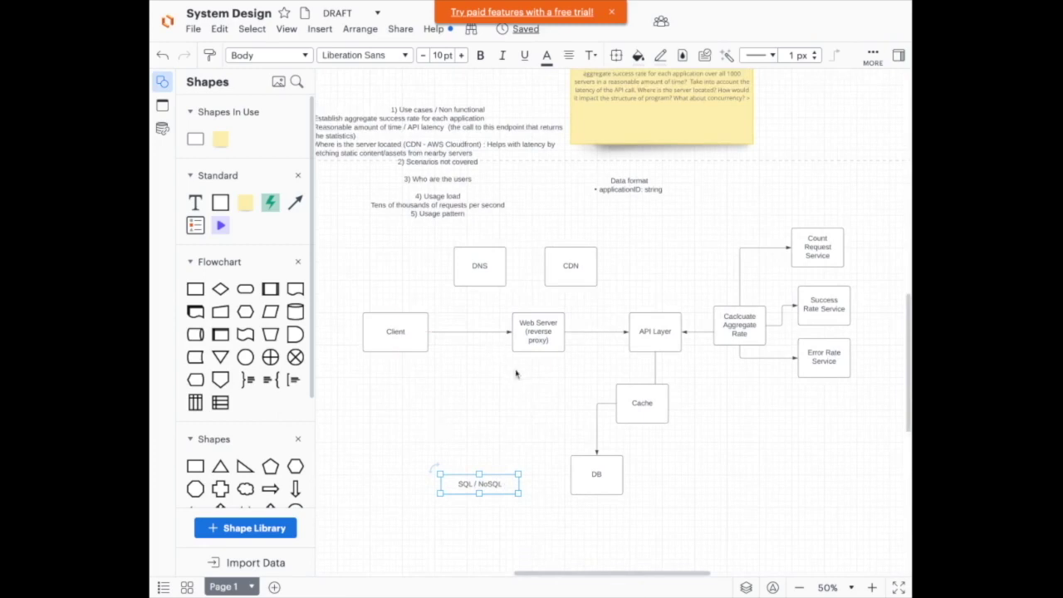
pyautogui.hscroll(3, 516, 374)
pyautogui.hscroll(-2, 515, 374)
pyautogui.scroll(2, 516, 373)
pyautogui.hscroll(2, 574, 324)
pyautogui.scroll(1, 573, 324)
pyautogui.scroll(-1, 515, 391)
pyautogui.hscroll(-1, 515, 391)
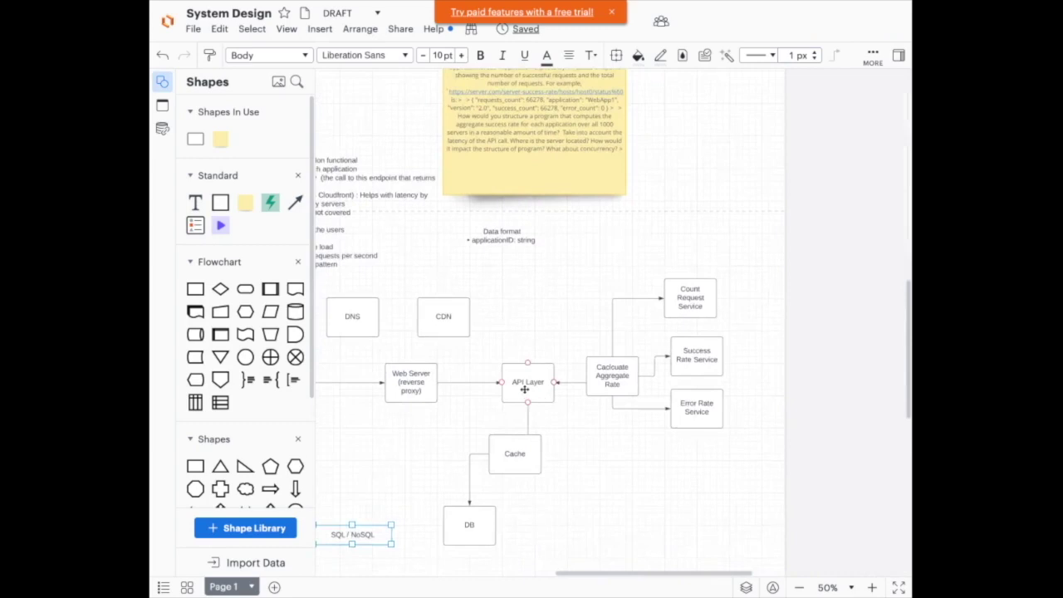
pyautogui.scroll(2, 561, 352)
pyautogui.hscroll(1, 561, 353)
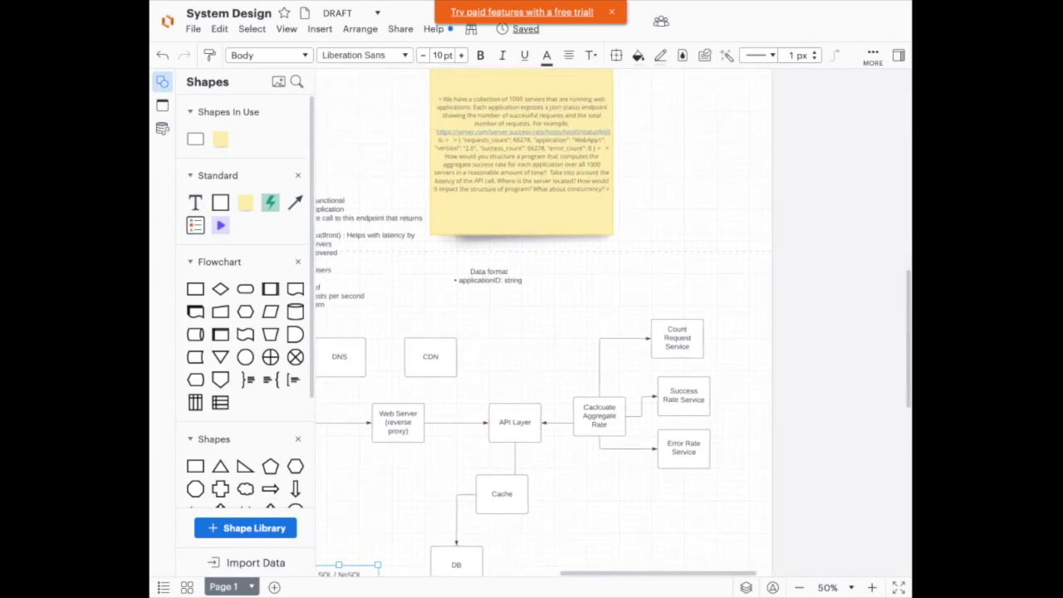
pyautogui.scroll(-1, 543, 322)
pyautogui.hscroll(-2, 543, 323)
pyautogui.click(449, 396)
pyautogui.hscroll(-3, 438, 406)
pyautogui.scroll(-1, 438, 406)
pyautogui.doubleClick(470, 369)
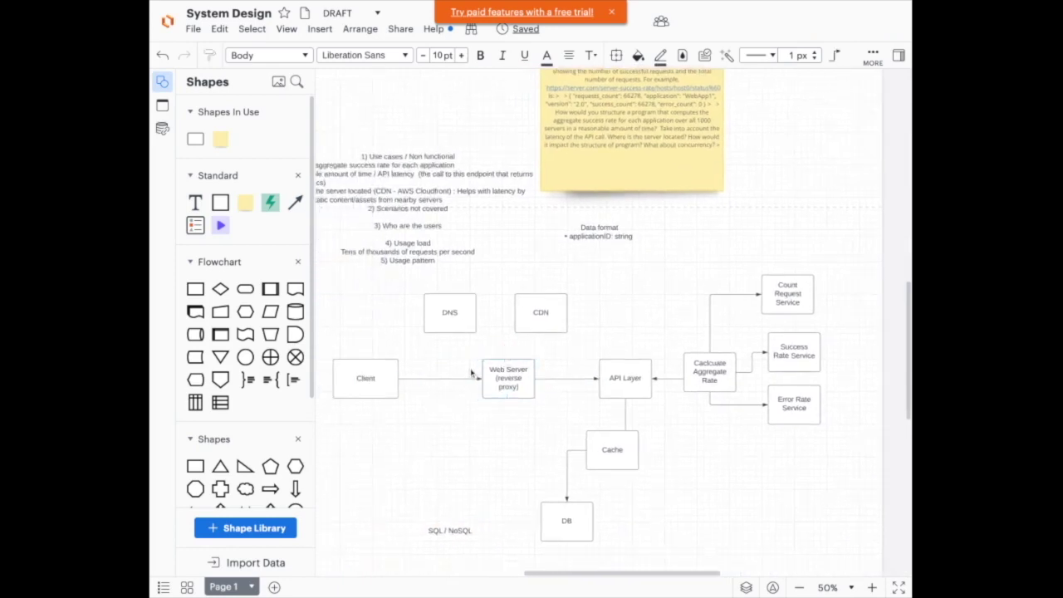
pyautogui.click(498, 380)
# Stack offset process boxes over the API Layer box and label the front one "API Server".
pyautogui.doubleClick(626, 378)
pyautogui.write('Ser')
pyautogui.moveTo(196, 290); pyautogui.dragTo(197, 299)
pyautogui.moveTo(631, 410); pyautogui.dragTo(631, 384)
pyautogui.moveTo(196, 290); pyautogui.dragTo(638, 391)
pyautogui.write('API Server')
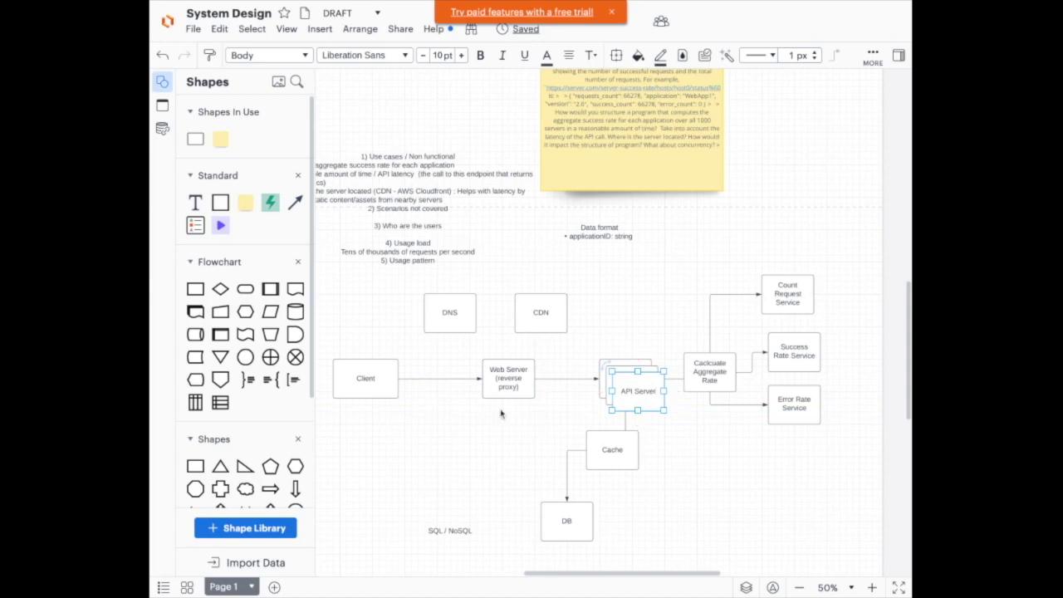
pyautogui.click(493, 423)
pyautogui.scroll(2, 614, 322)
pyautogui.hscroll(2, 614, 322)
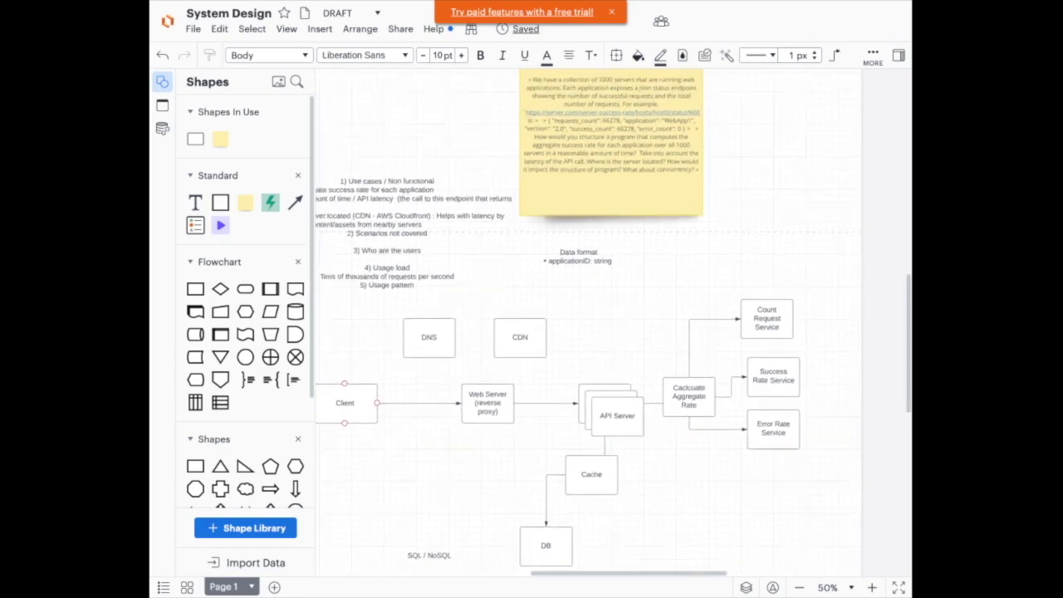
# Review the diagram's flow from Client through the servers, CDN, services and DB against the sticky note's problem statement.
pyautogui.scroll(-3, 613, 322)
pyautogui.hscroll(-3, 614, 322)
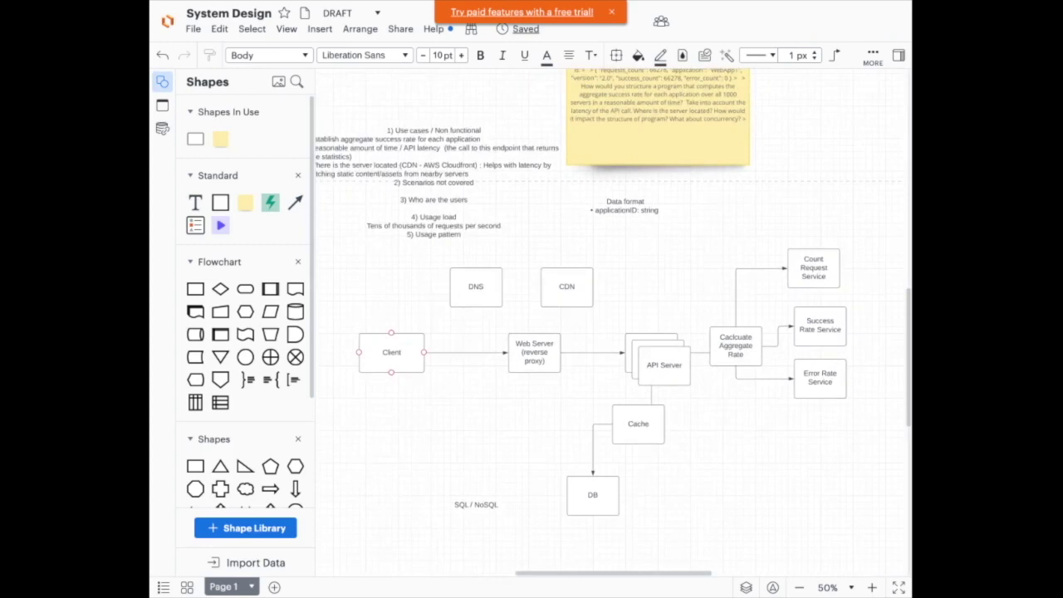
pyautogui.scroll(2, 613, 322)
pyautogui.hscroll(2, 614, 322)
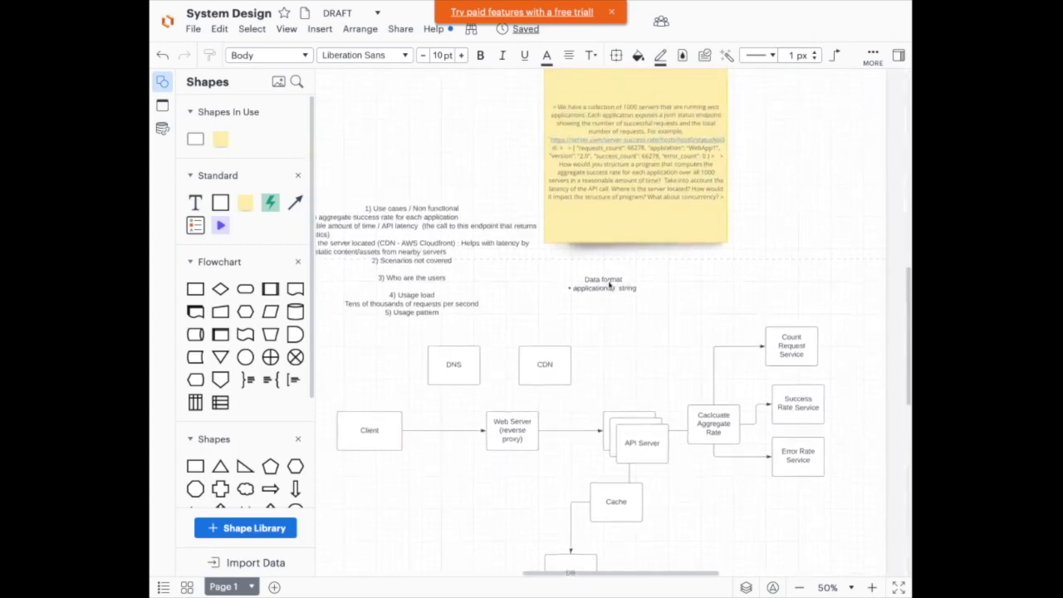
pyautogui.scroll(2, 608, 286)
pyautogui.hscroll(-2, 608, 286)
pyautogui.click(519, 344)
pyautogui.click(568, 362)
pyautogui.hscroll(3, 568, 362)
pyautogui.scroll(1, 569, 362)
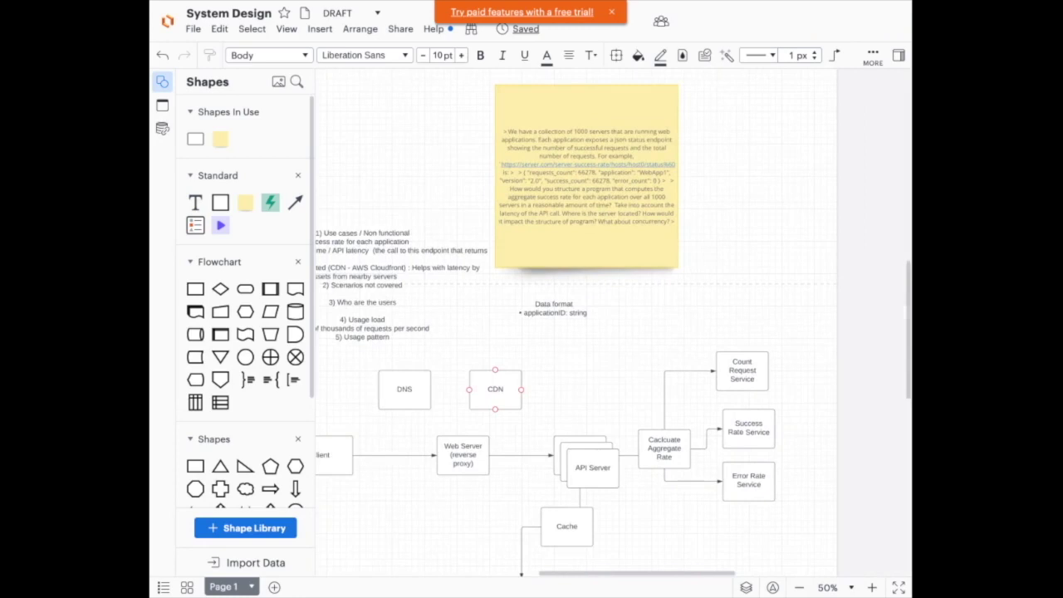
pyautogui.hscroll(-1, 575, 322)
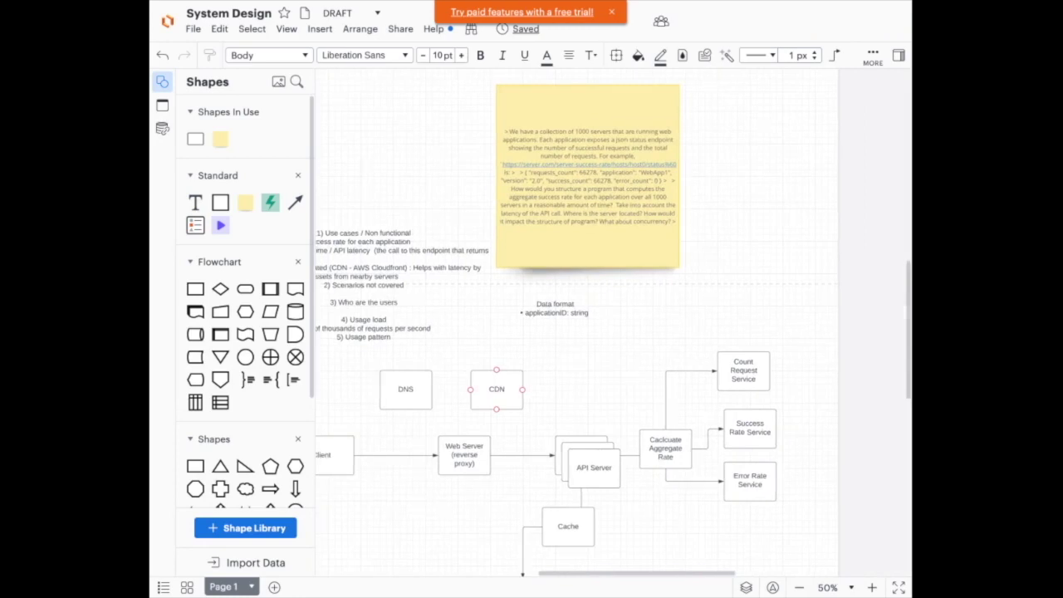
pyautogui.scroll(-1, 573, 324)
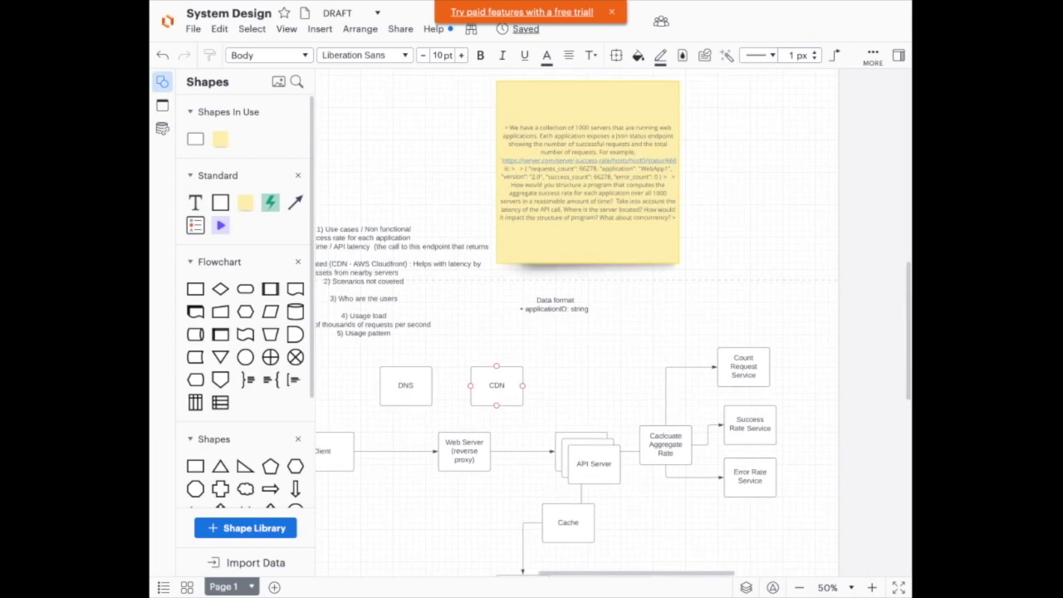
pyautogui.click(648, 246)
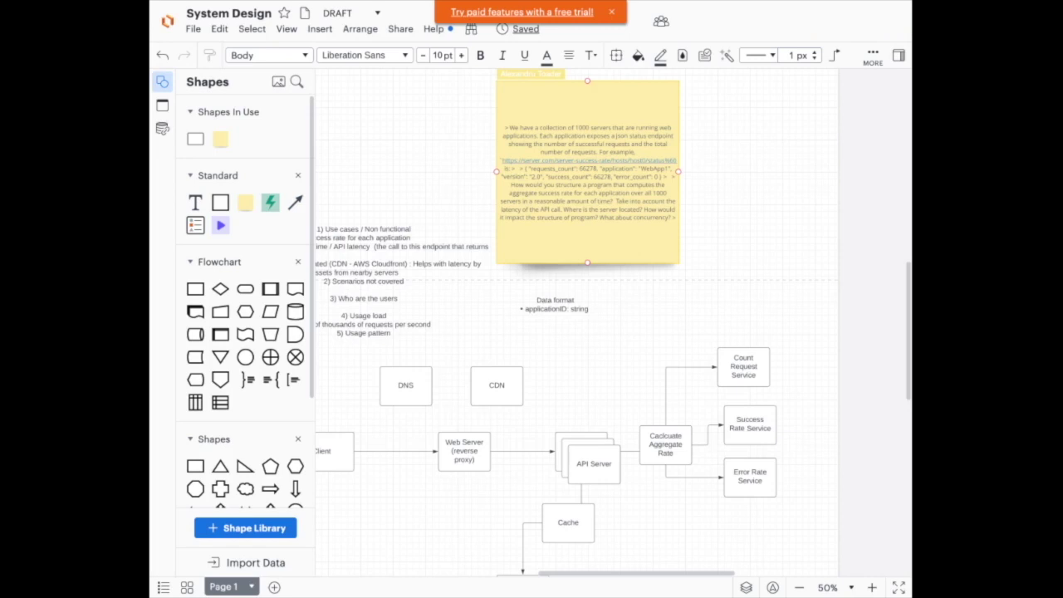
pyautogui.click(557, 320)
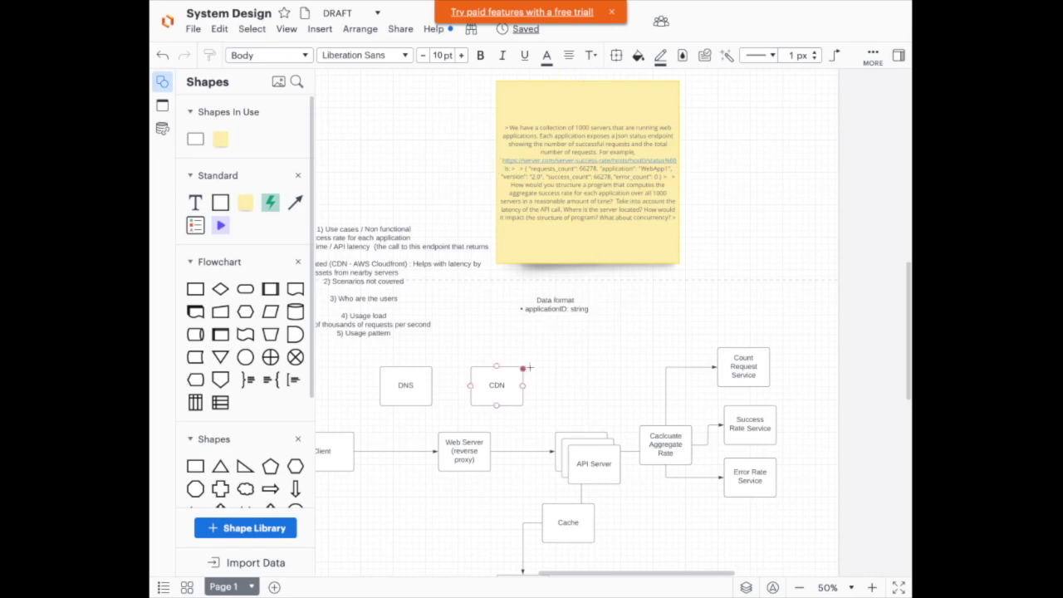
pyautogui.scroll(-2, 579, 362)
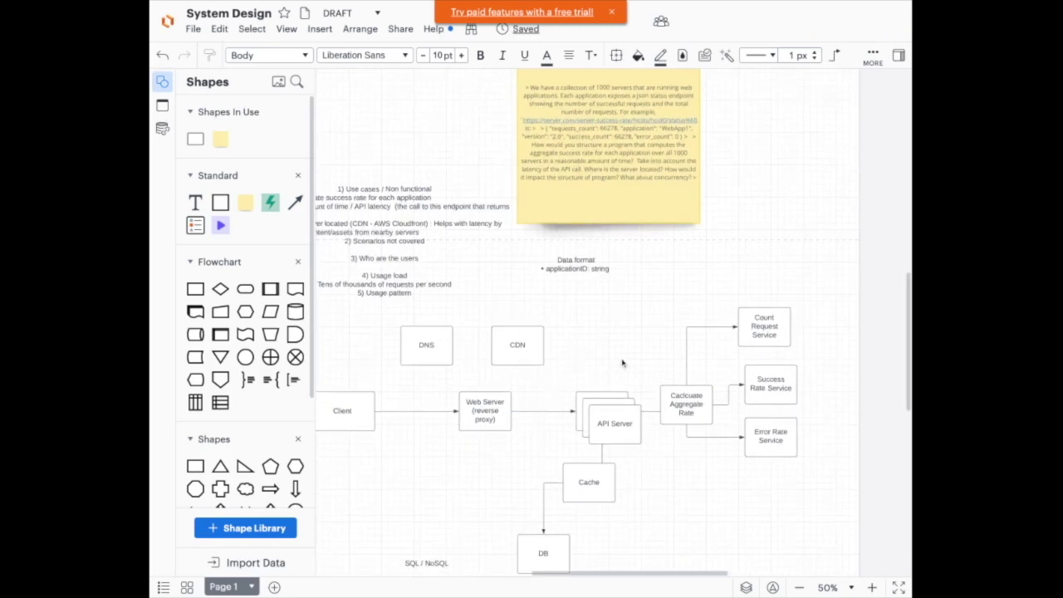
pyautogui.hscroll(2, 622, 363)
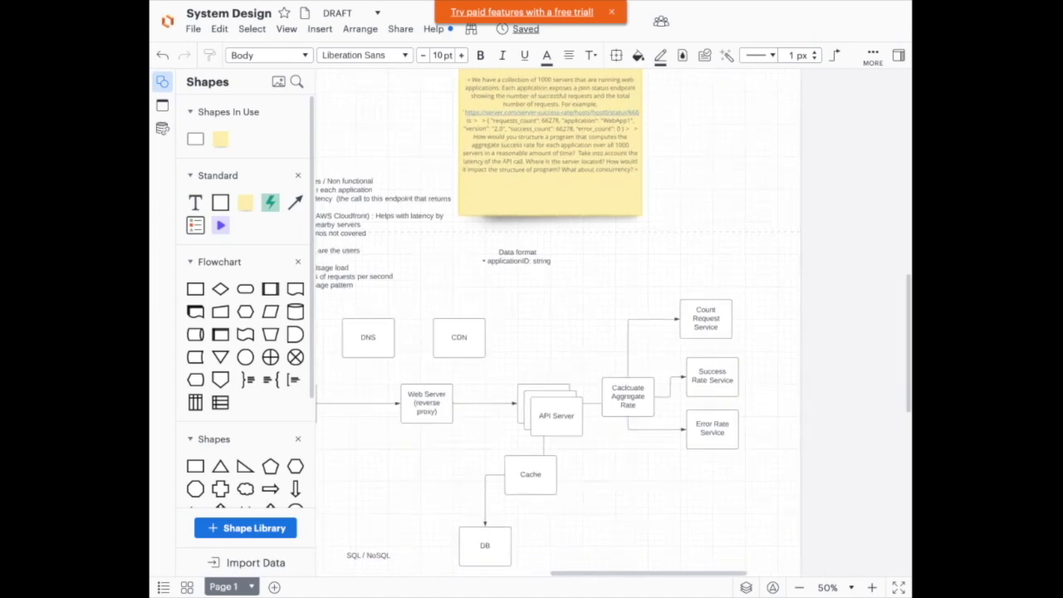
pyautogui.hscroll(-2, 590, 323)
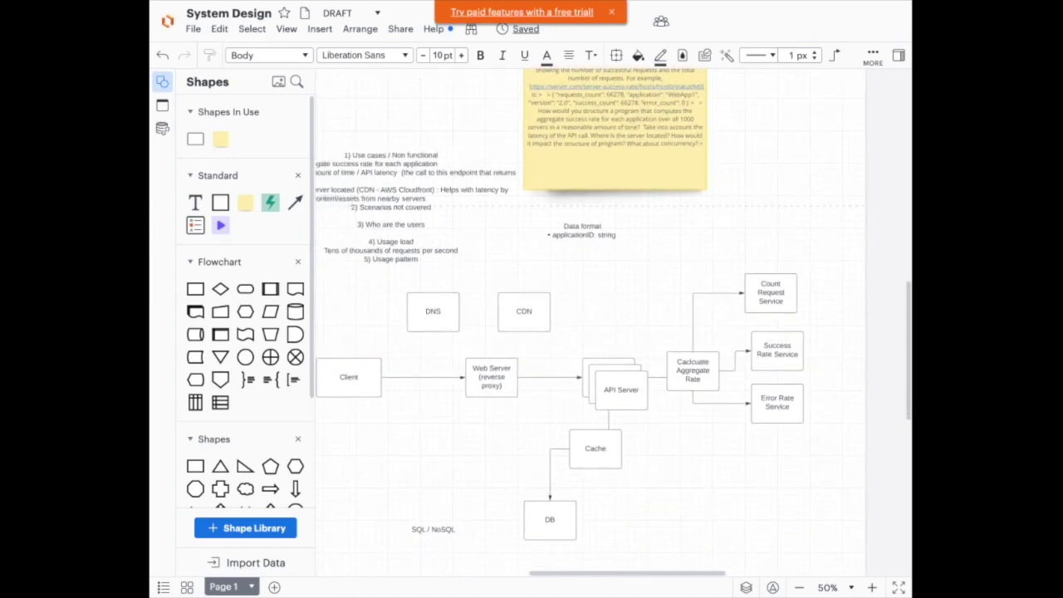
# Append "Service" to the label of the aggregate rate box beside the API Server stack.
pyautogui.hscroll(-2, 595, 329)
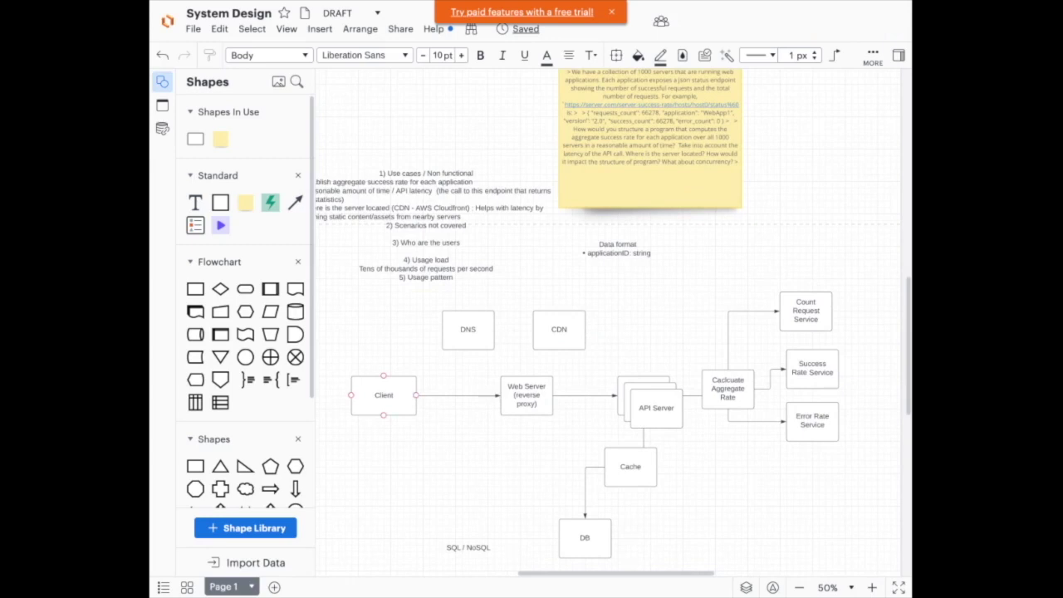
pyautogui.click(734, 399)
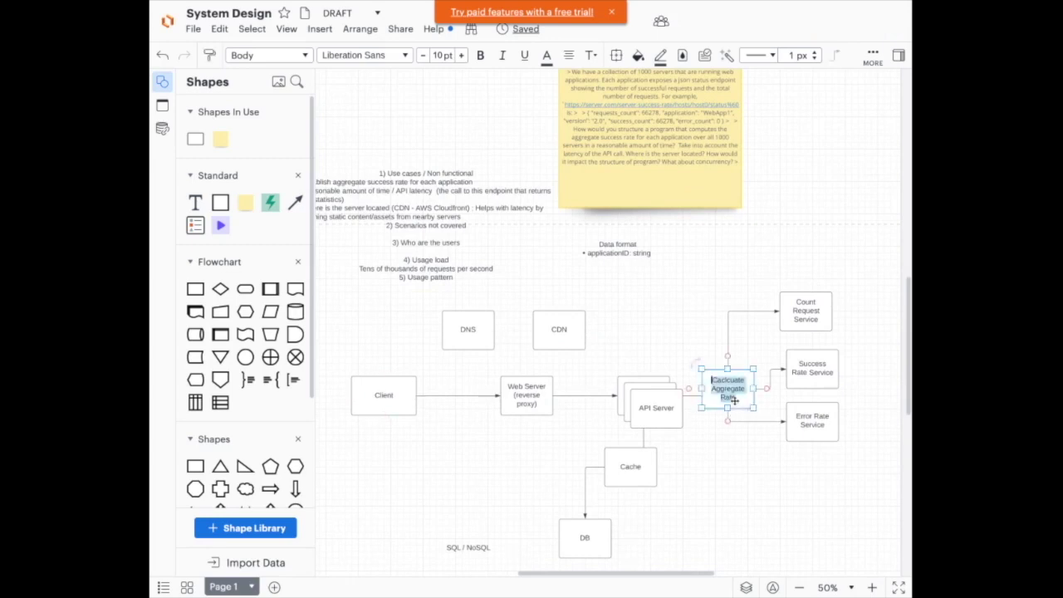
pyautogui.write('Service')
pyautogui.click(667, 327)
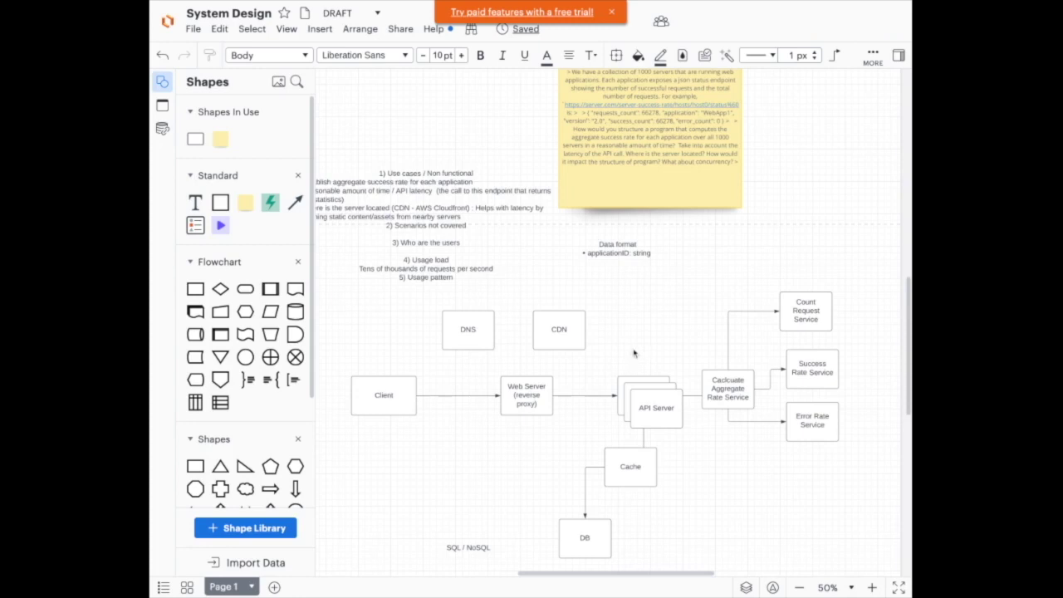
# Reread the problem statement on the sticky note and compare it with the use case notes and diagram.
pyautogui.hscroll(-2, 634, 352)
pyautogui.scroll(-1, 633, 352)
pyautogui.scroll(3, 634, 352)
pyautogui.hscroll(4, 634, 353)
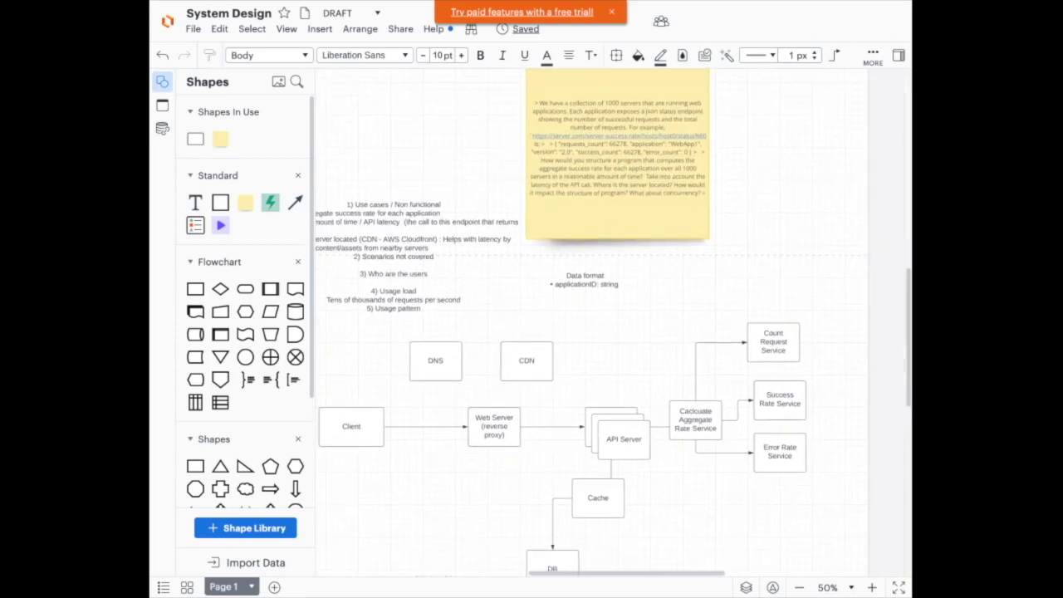
pyautogui.scroll(1, 613, 323)
pyautogui.hscroll(1, 614, 323)
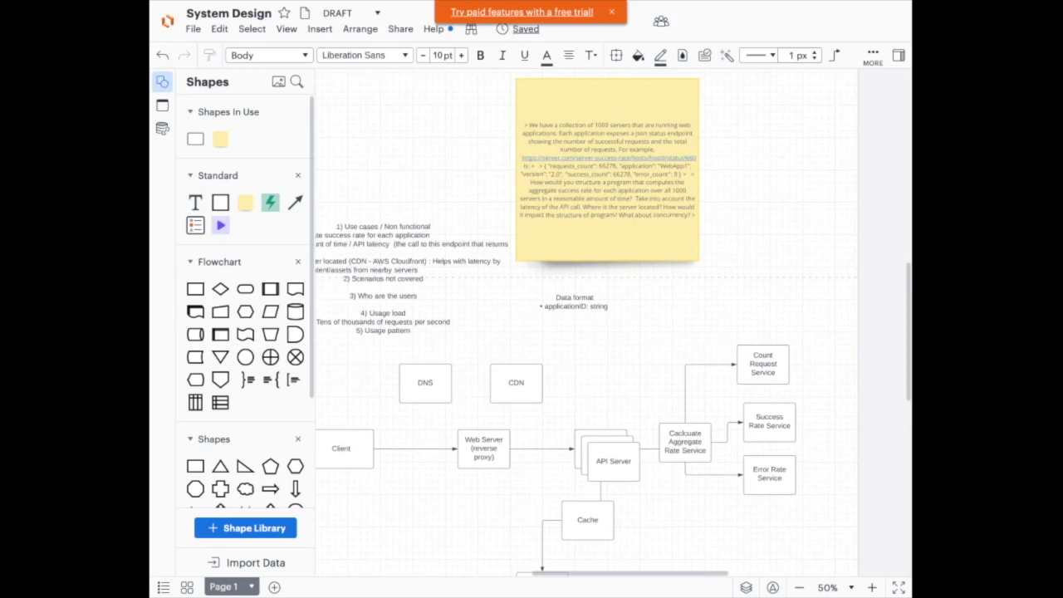
pyautogui.doubleClick(633, 189)
pyautogui.scroll(-1, 614, 323)
pyautogui.hscroll(-1, 614, 323)
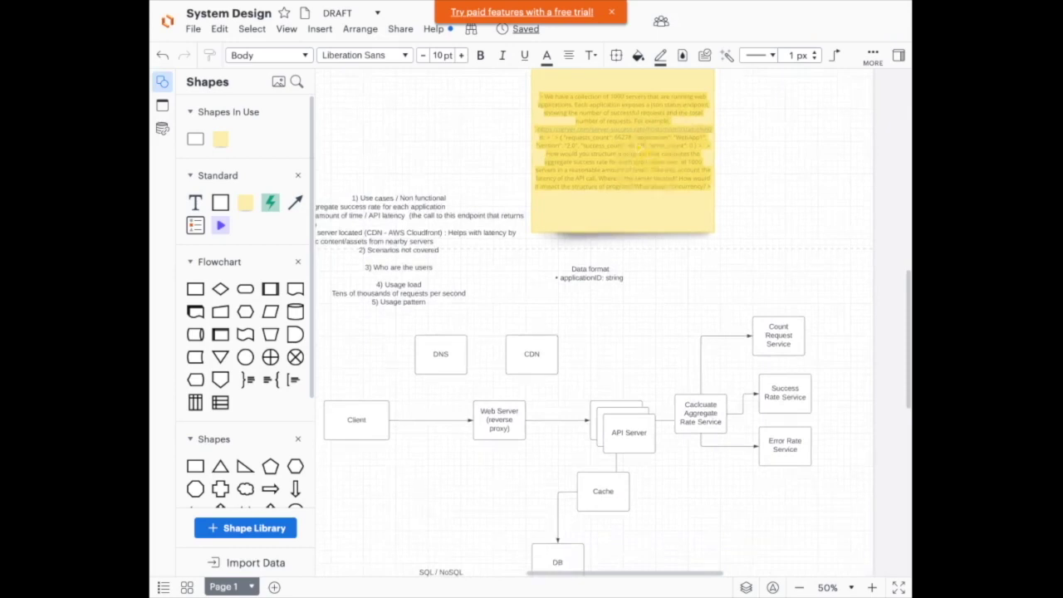
pyautogui.scroll(-2, 648, 162)
pyautogui.hscroll(-1, 648, 162)
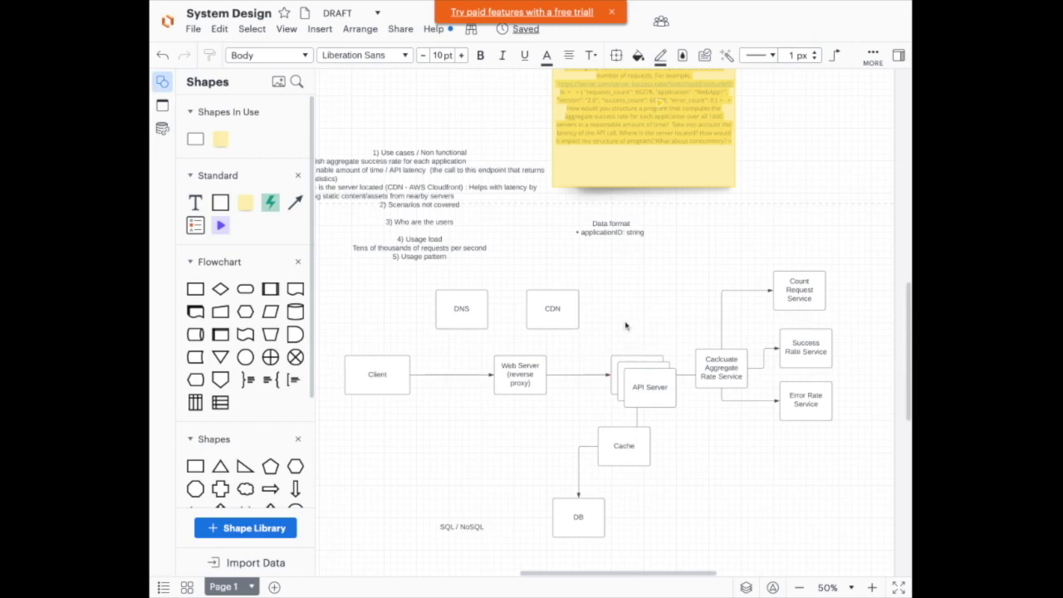
# Examine the API Server and aggregate rate service boxes against the requirements on the sticky note.
pyautogui.moveTo(625, 320); pyautogui.dragTo(589, 378)
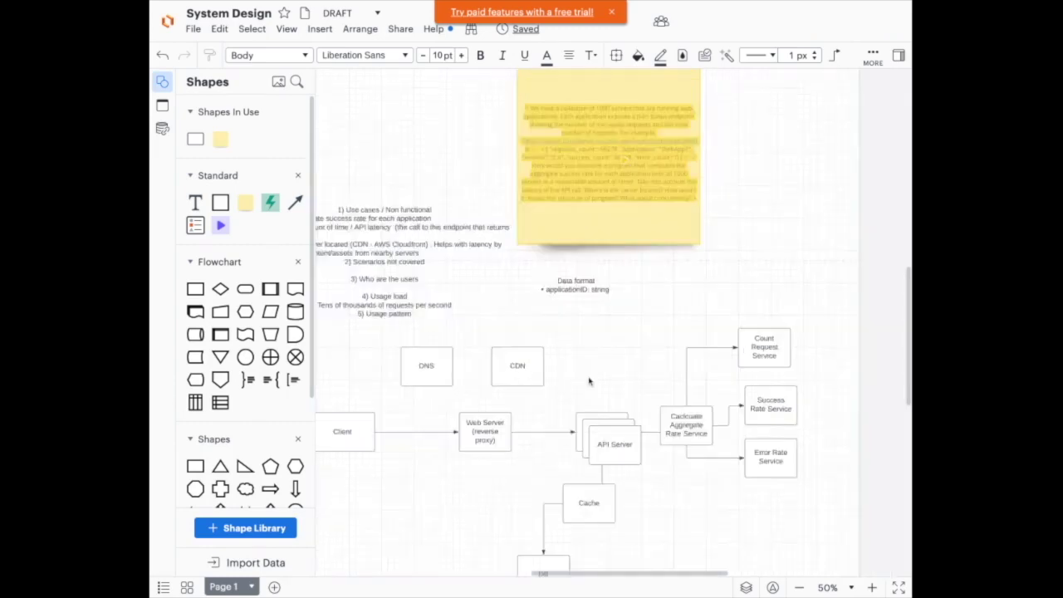
pyautogui.scroll(-3, 615, 332)
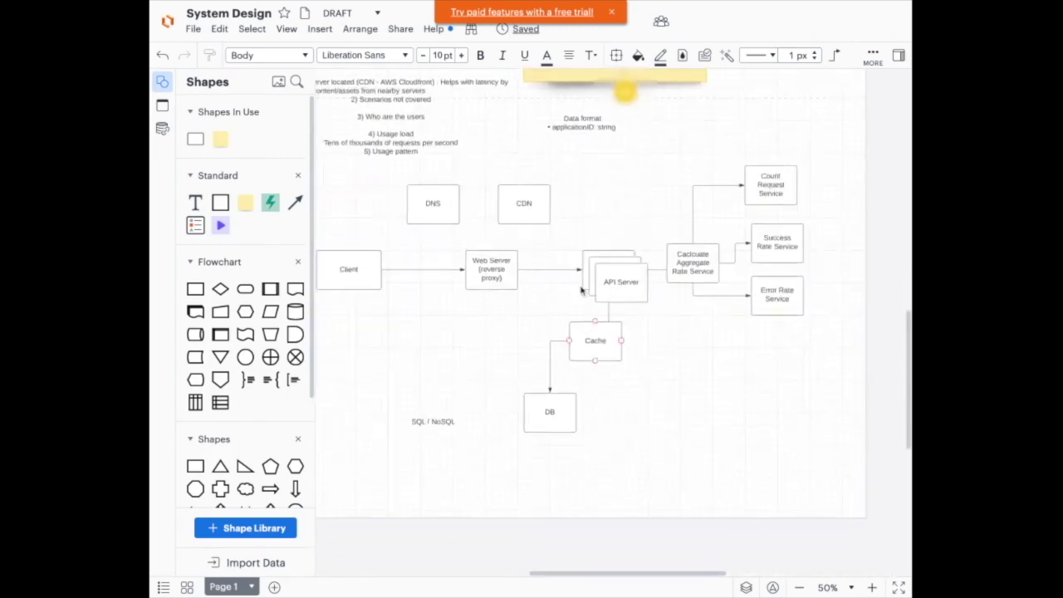
pyautogui.click(606, 280)
pyautogui.scroll(3, 606, 281)
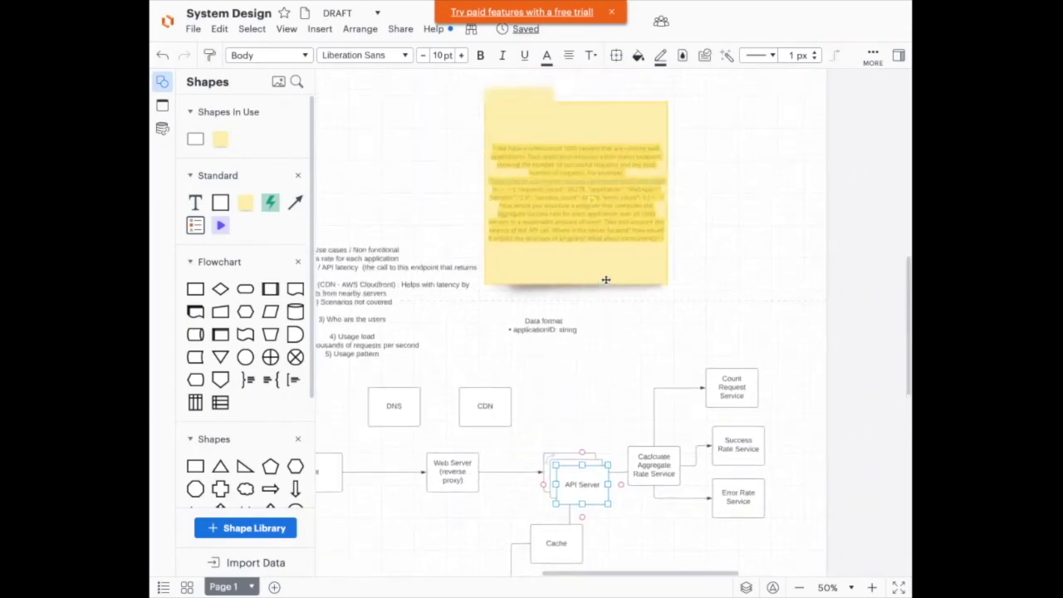
pyautogui.scroll(-2, 605, 278)
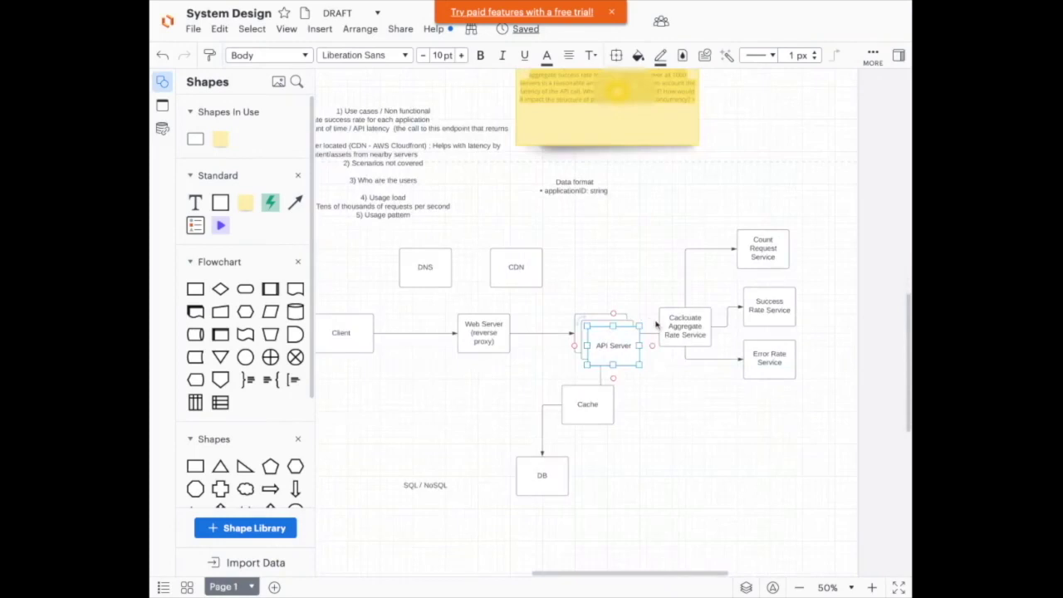
pyautogui.click(687, 325)
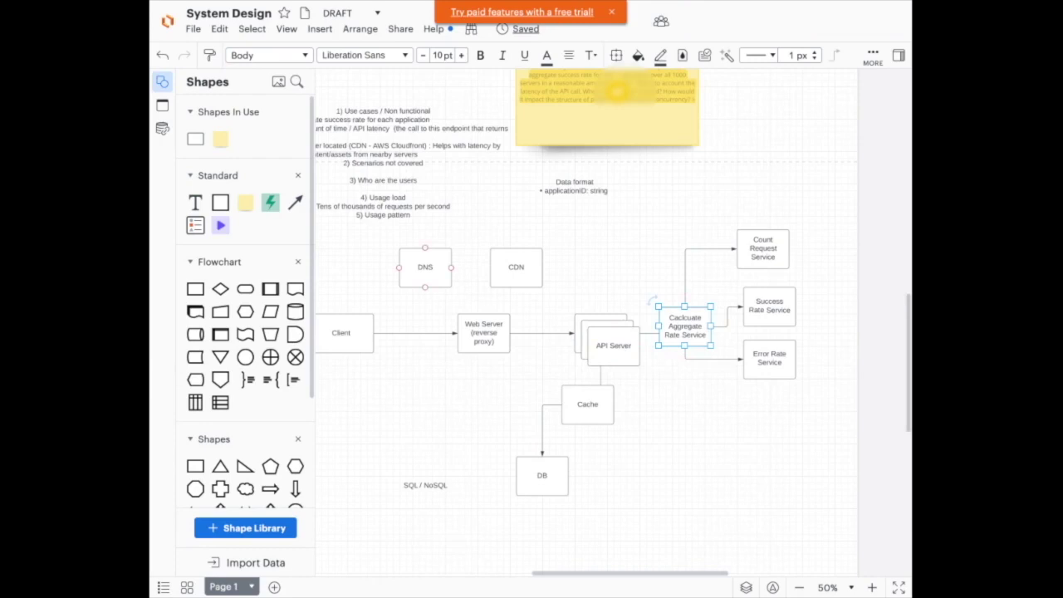
pyautogui.click(650, 384)
pyautogui.scroll(5, 608, 164)
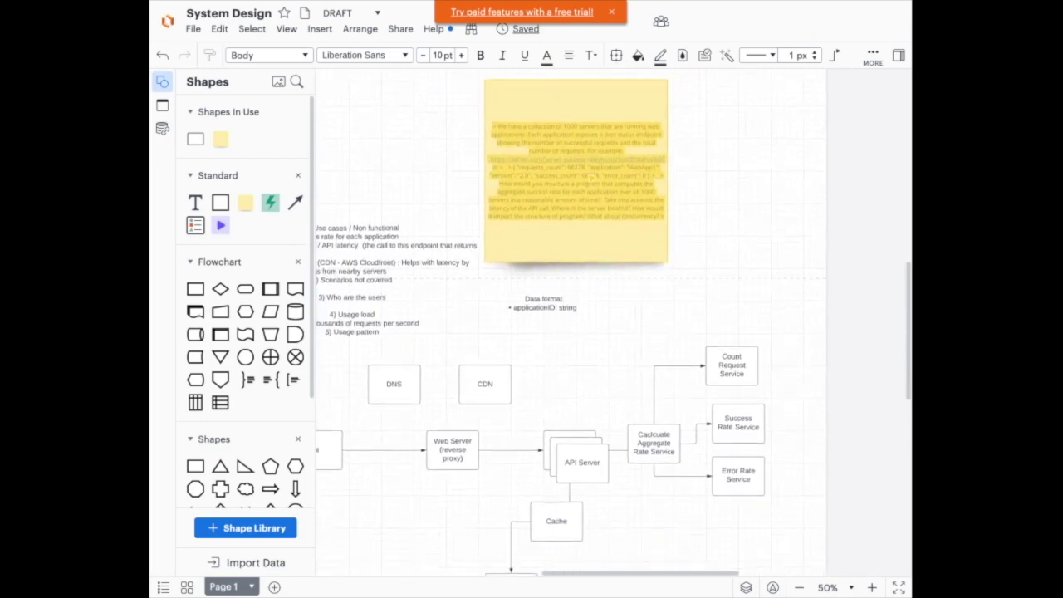
# Trace the connections between the API Server, the Cache, the DB and the three rate and count services.
pyautogui.scroll(-6, 591, 177)
pyautogui.hscroll(6, 591, 177)
pyautogui.scroll(3, 592, 178)
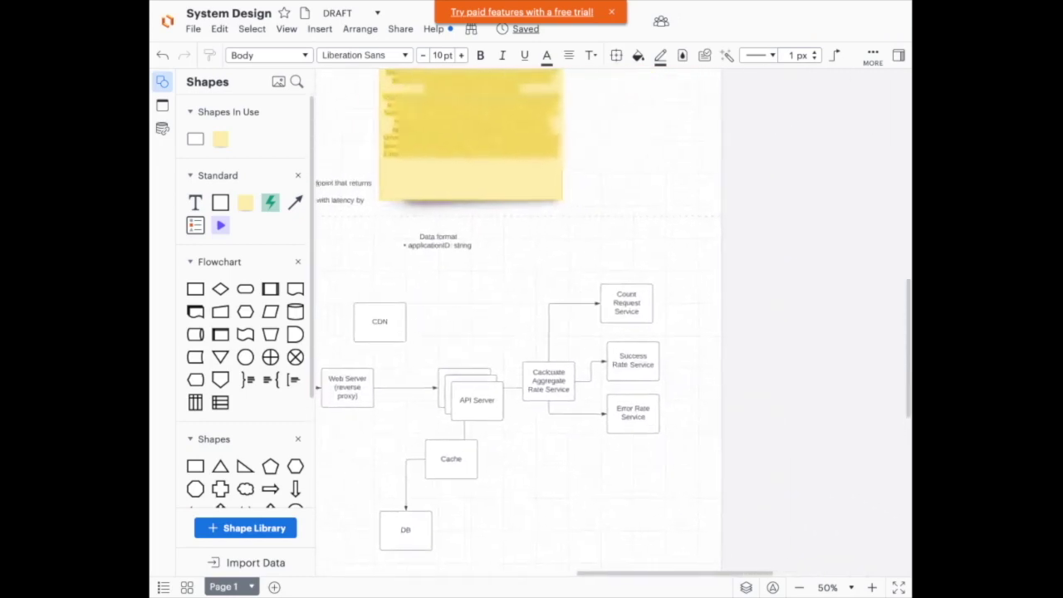
pyautogui.hscroll(-2, 591, 178)
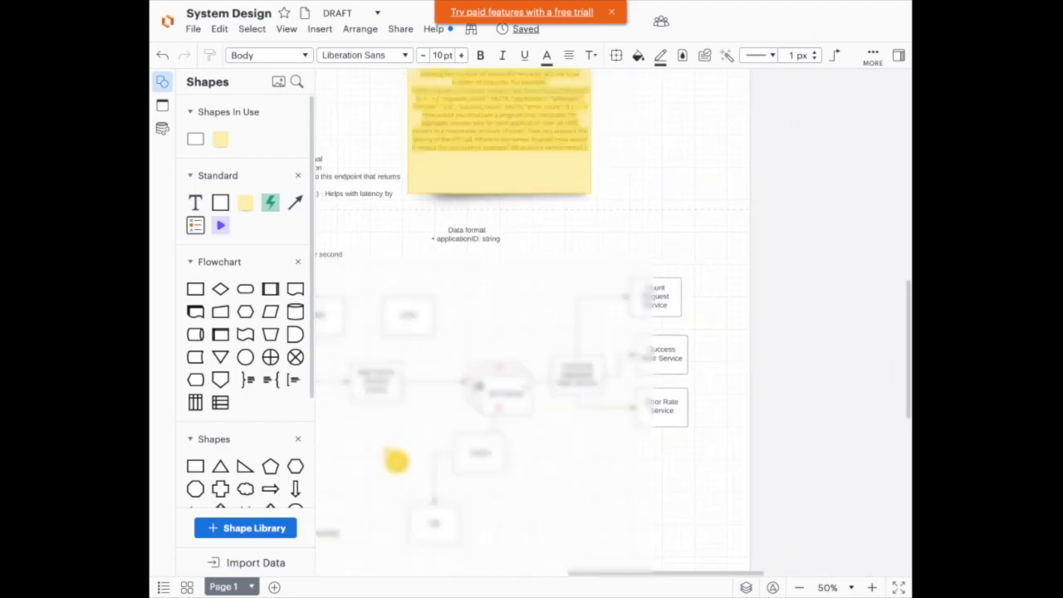
pyautogui.hscroll(-3, 607, 370)
pyautogui.scroll(-2, 607, 371)
pyautogui.scroll(-1, 555, 349)
pyautogui.click(581, 364)
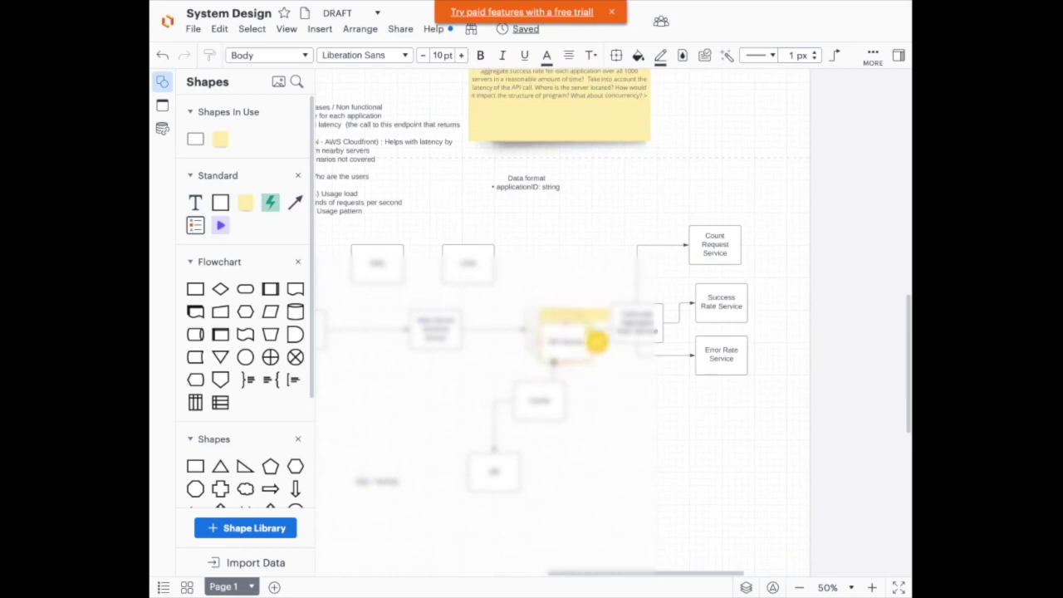
pyautogui.hscroll(-1, 588, 294)
pyautogui.scroll(1, 588, 294)
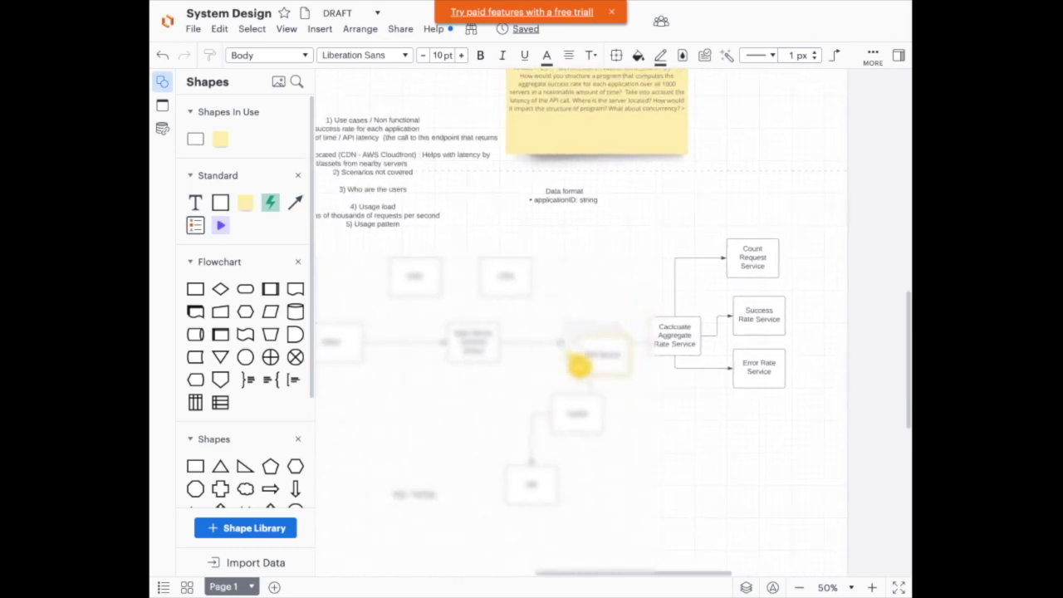
pyautogui.scroll(-2, 573, 332)
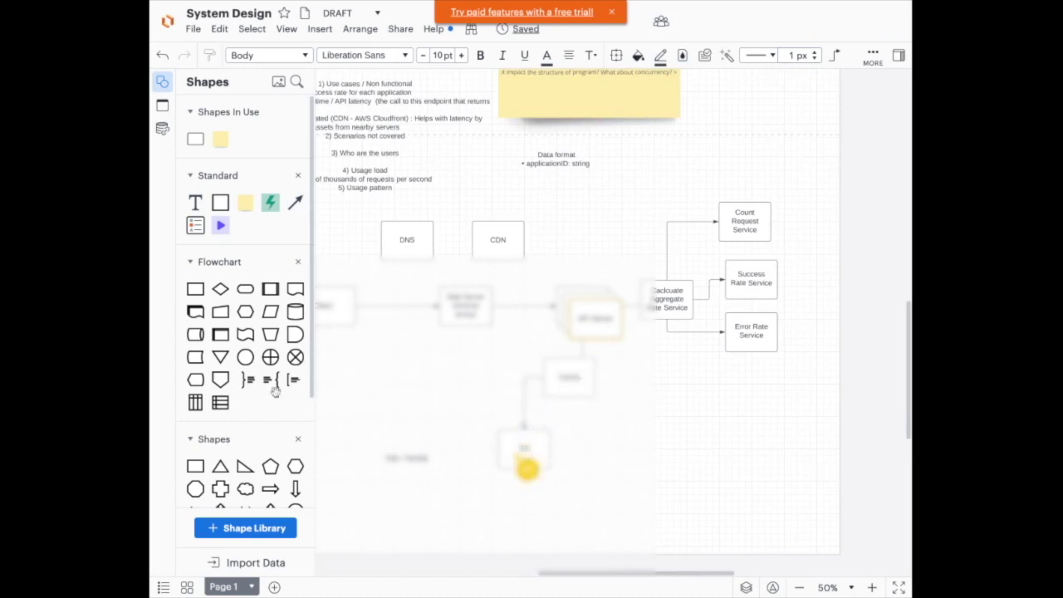
pyautogui.scroll(1, 519, 313)
pyautogui.hscroll(-1, 519, 313)
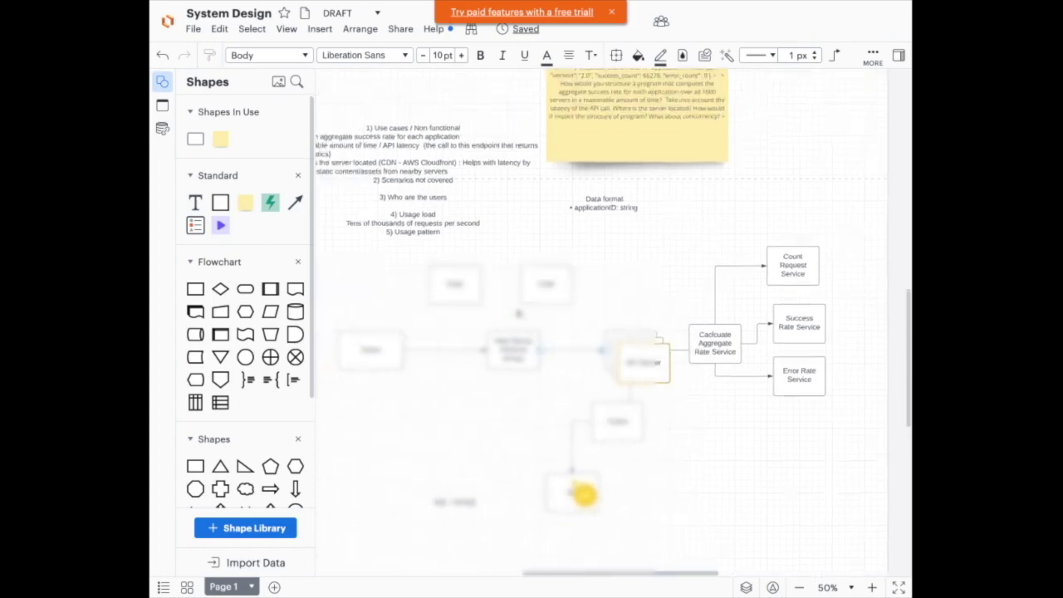
# Inspect the stacked API Server boxes in light of the sticky note's latency and concurrency questions.
pyautogui.scroll(2, 585, 495)
pyautogui.hscroll(1, 585, 495)
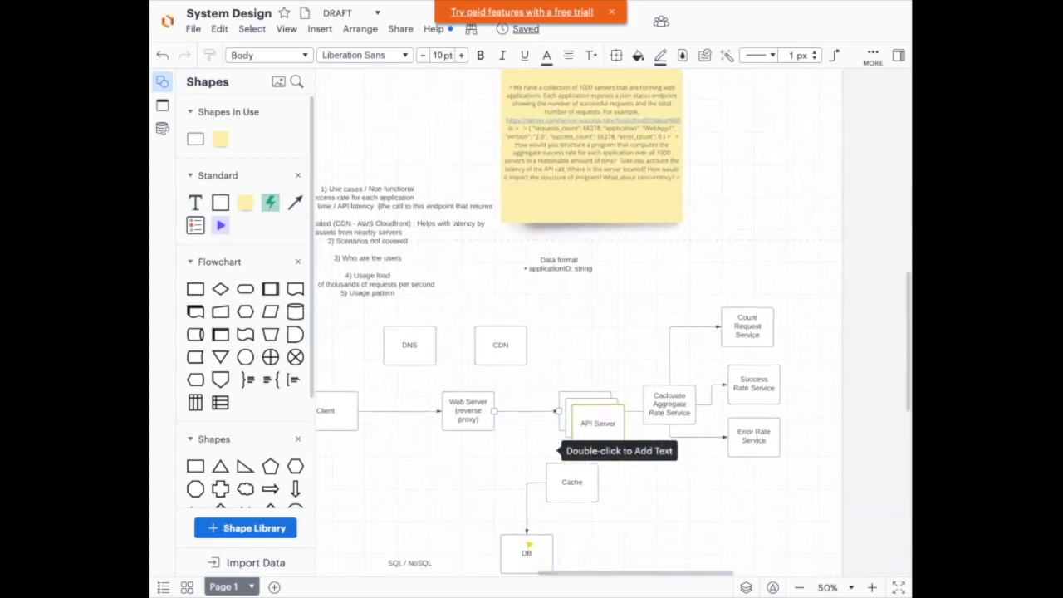
pyautogui.scroll(-1, 585, 495)
pyautogui.click(593, 397)
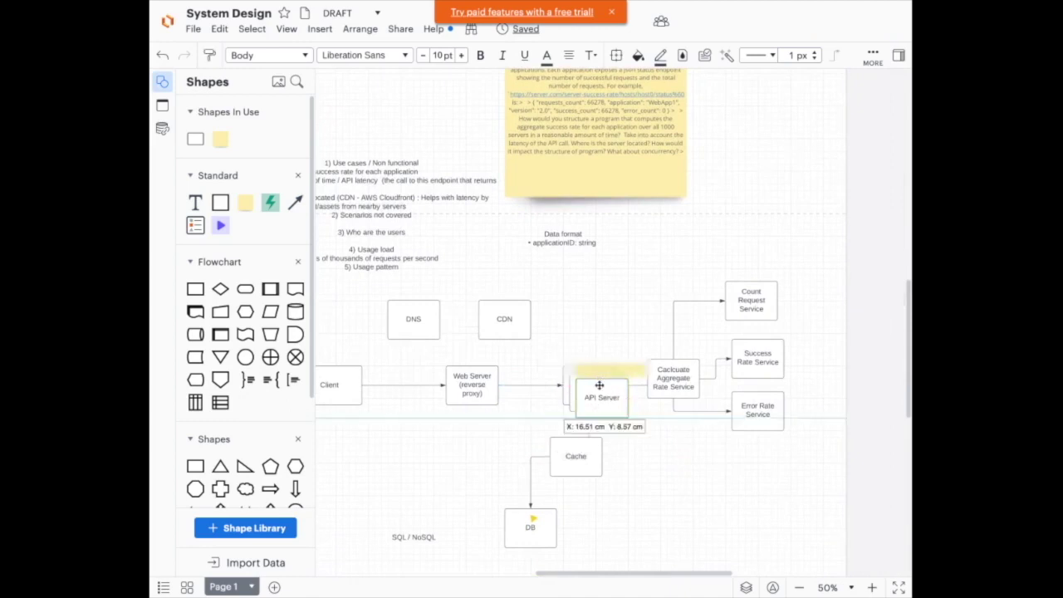
pyautogui.click(573, 380)
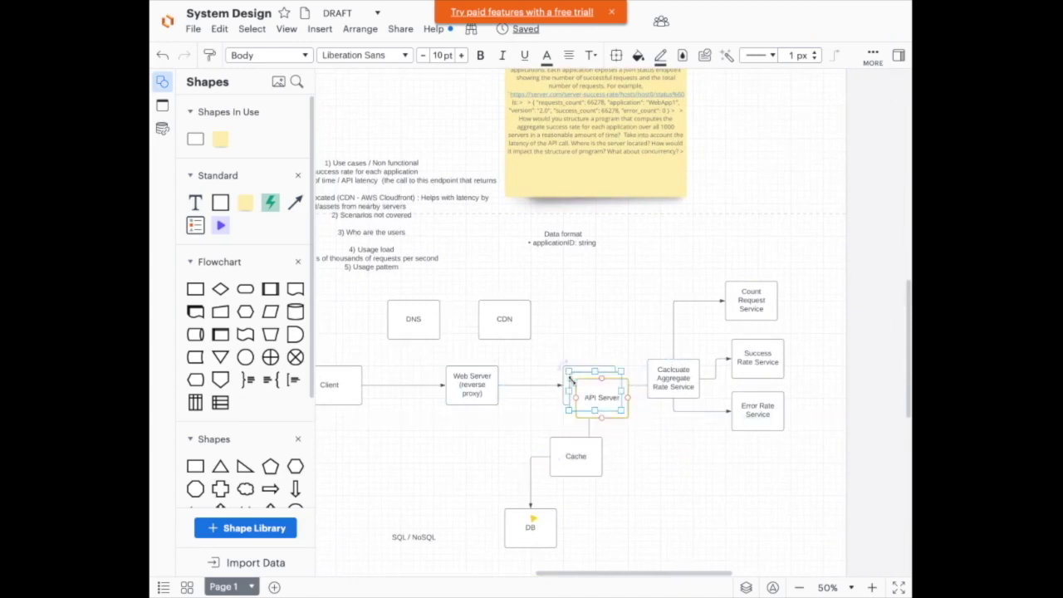
pyautogui.click(613, 417)
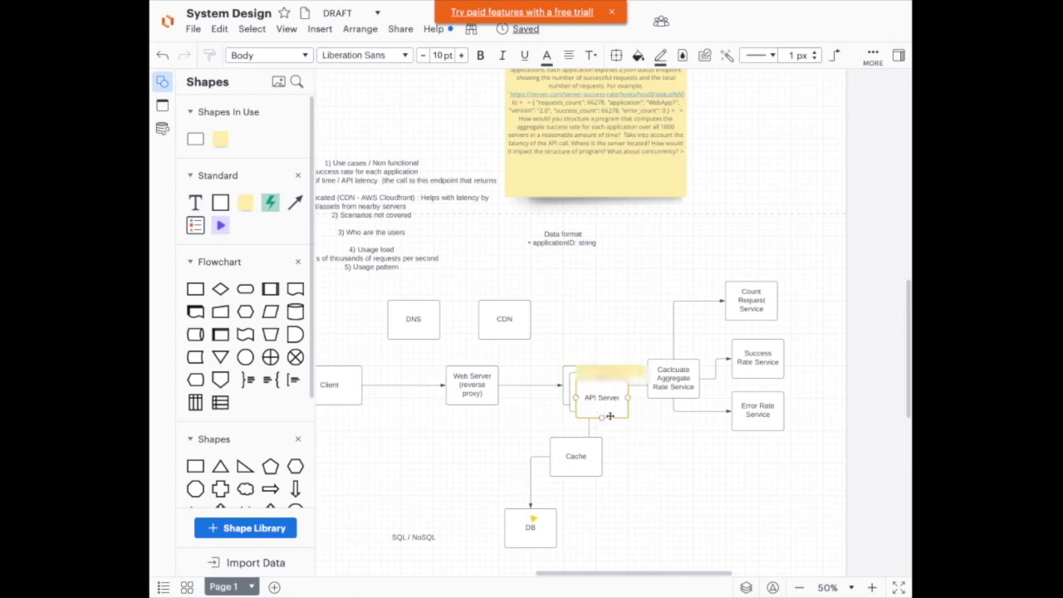
pyautogui.scroll(2, 619, 377)
pyautogui.hscroll(-1, 620, 377)
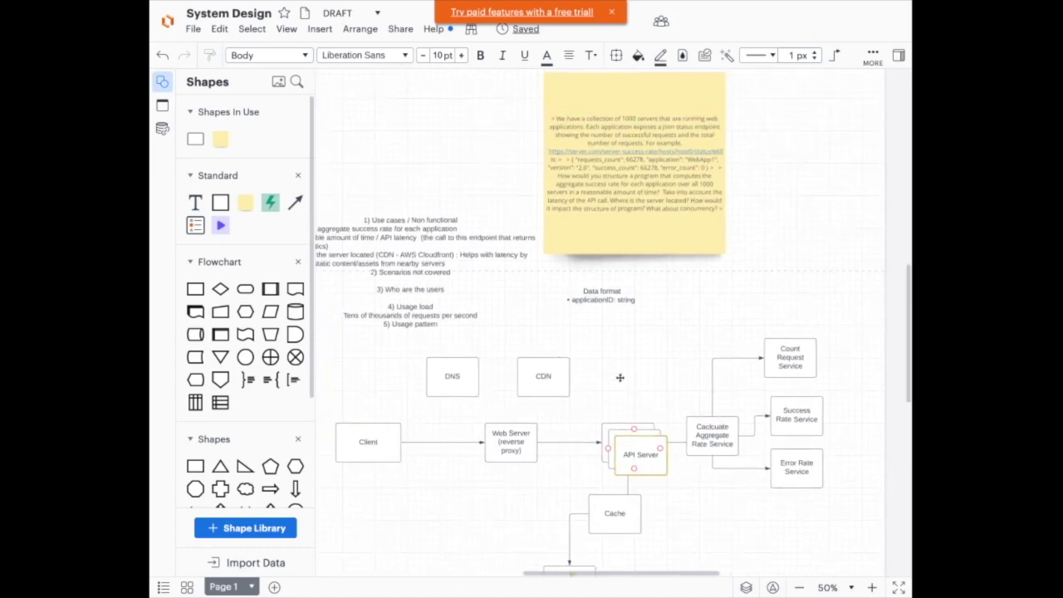
pyautogui.scroll(-1, 619, 378)
pyautogui.hscroll(-1, 620, 377)
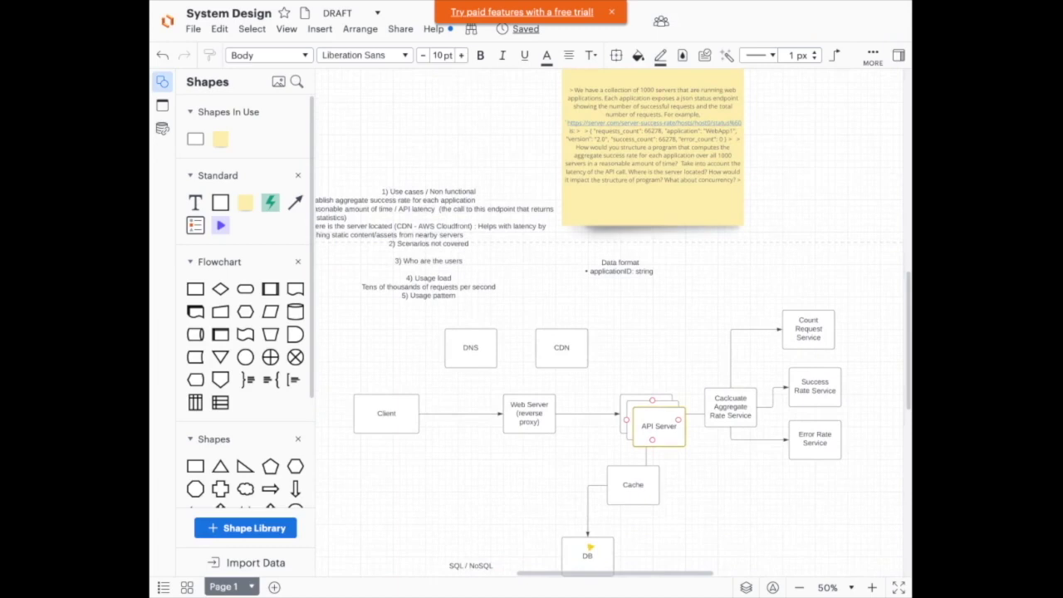
# Review the sticky note's server count and latency questions against the API Server, Cache and rate service boxes.
pyautogui.scroll(2, 589, 546)
pyautogui.hscroll(2, 590, 546)
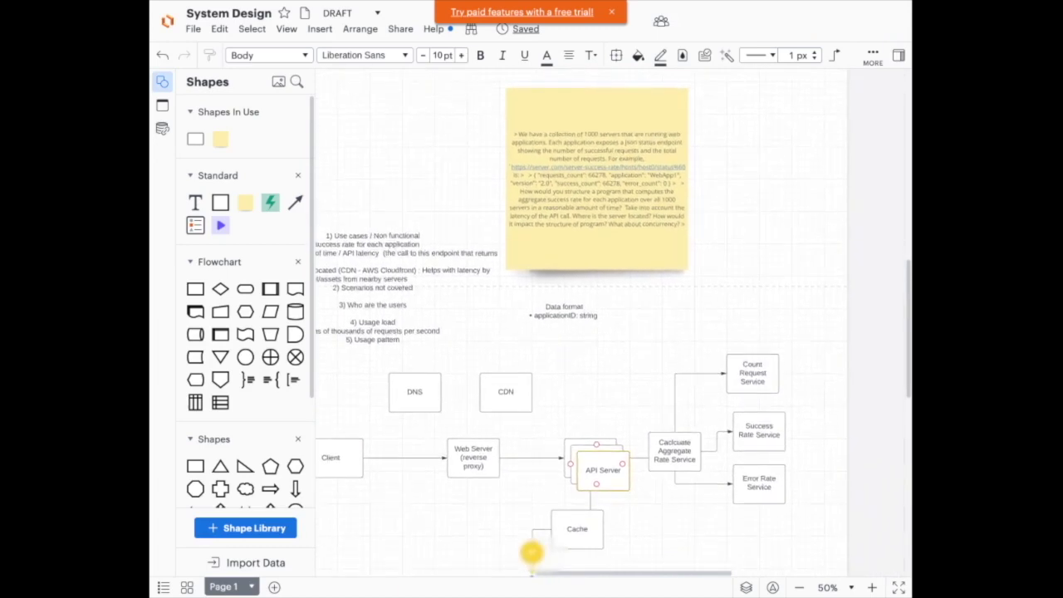
pyautogui.scroll(-1, 532, 559)
pyautogui.scroll(-3, 474, 509)
pyautogui.hscroll(3, 474, 509)
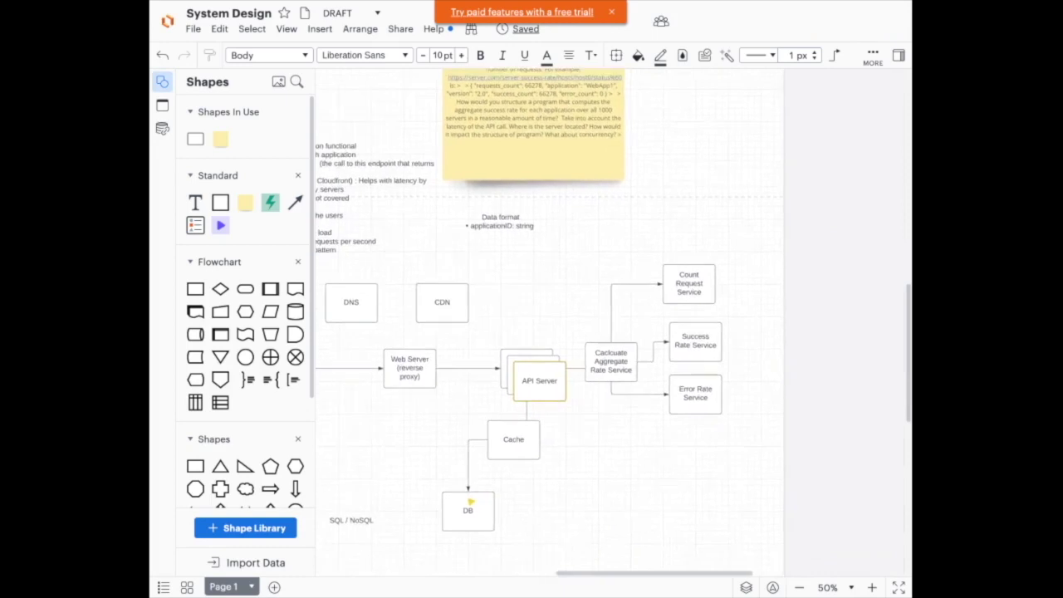
pyautogui.hscroll(-2, 531, 324)
pyautogui.scroll(-1, 532, 324)
pyautogui.hscroll(1, 531, 324)
pyautogui.scroll(-1, 532, 324)
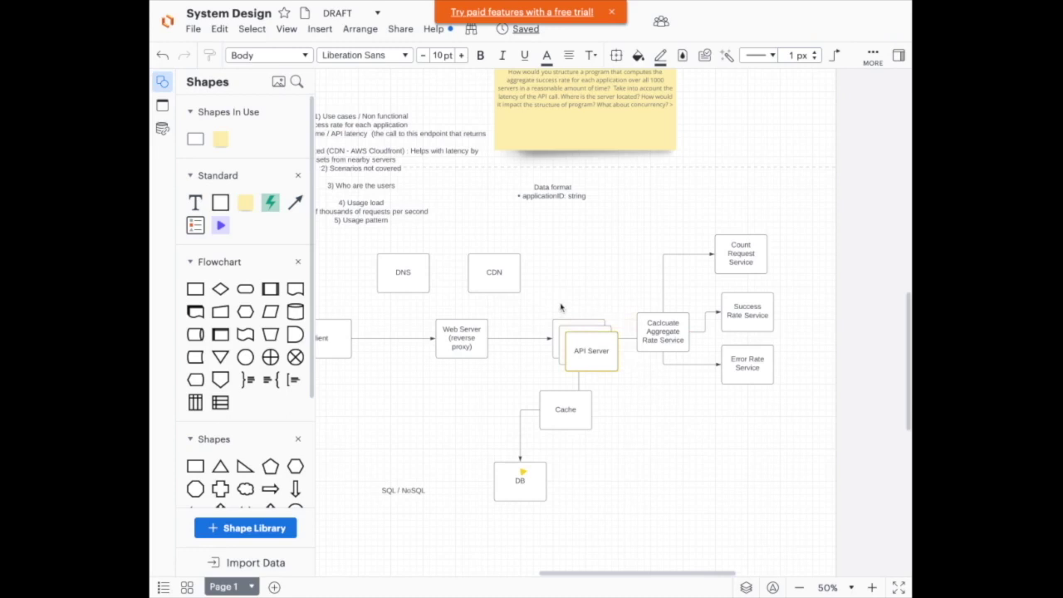
# Add a process box above the API Server, beside the CDN, with an arrow leading down to the API Server.
pyautogui.moveTo(196, 291)
pyautogui.moveTo(195, 290); pyautogui.dragTo(588, 353)
pyautogui.hotkey('ctrl', 'z')
pyautogui.click(588, 353)
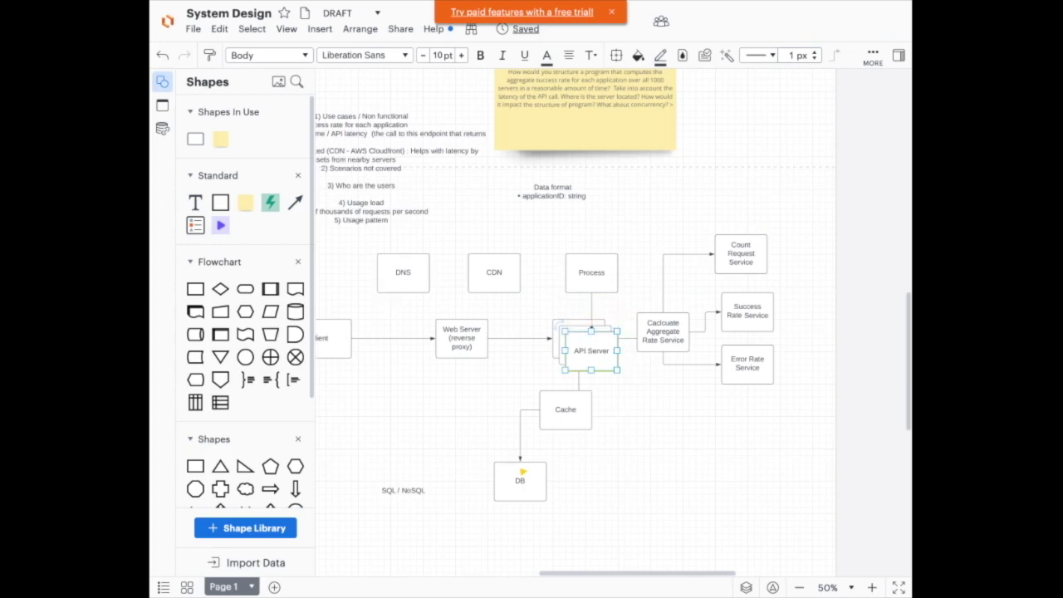
# Label the box above the API Server "Compute Instance Average Success Rate Service".
pyautogui.click(670, 330)
pyautogui.moveTo(594, 281); pyautogui.dragTo(593, 279)
pyautogui.press('BackSpace')
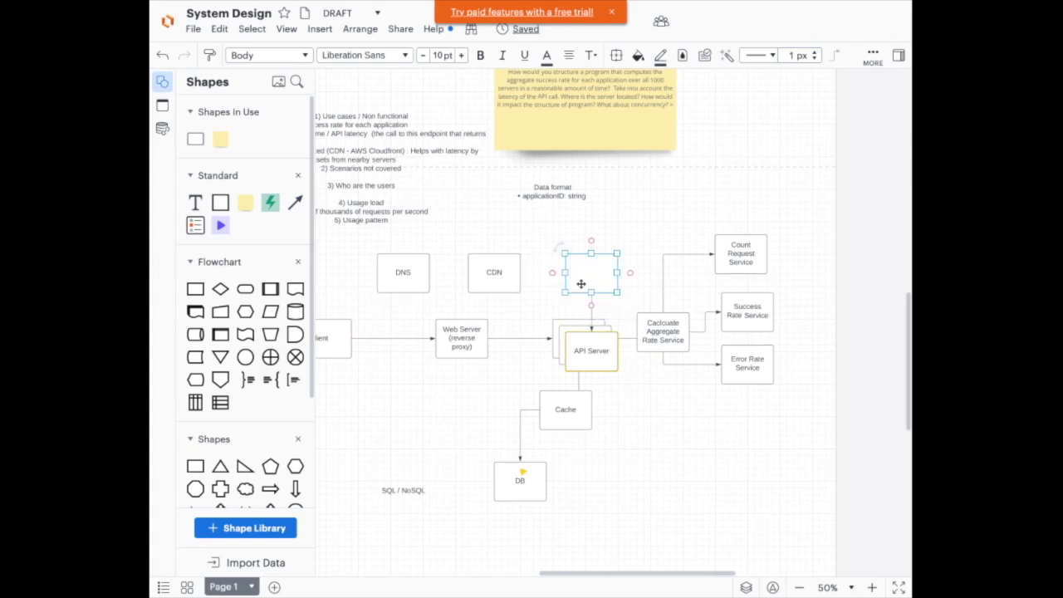
pyautogui.write('Compute')
pyautogui.scroll(1, 519, 272)
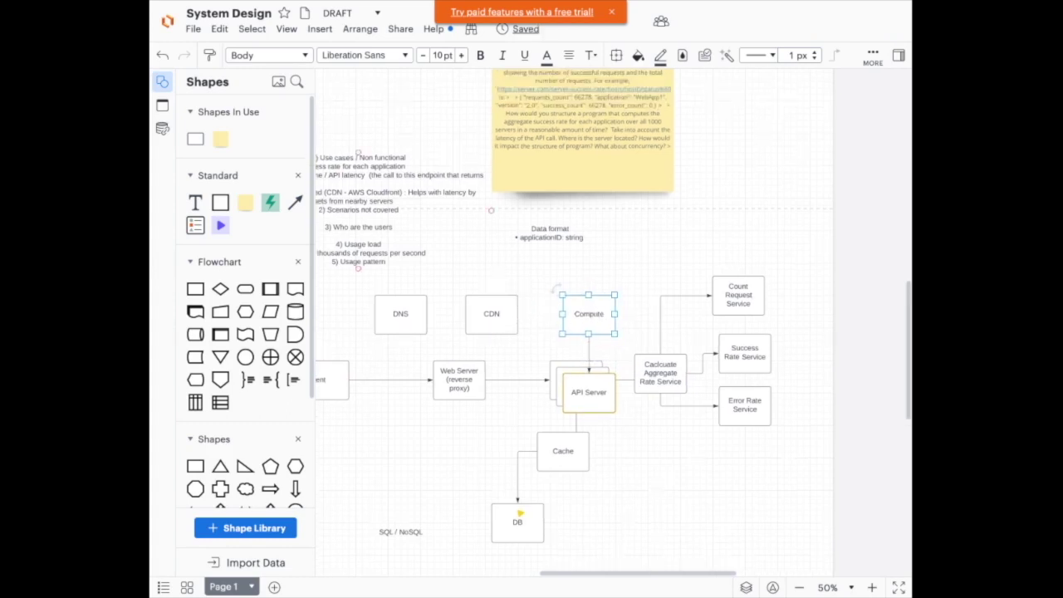
pyautogui.scroll(1, 573, 324)
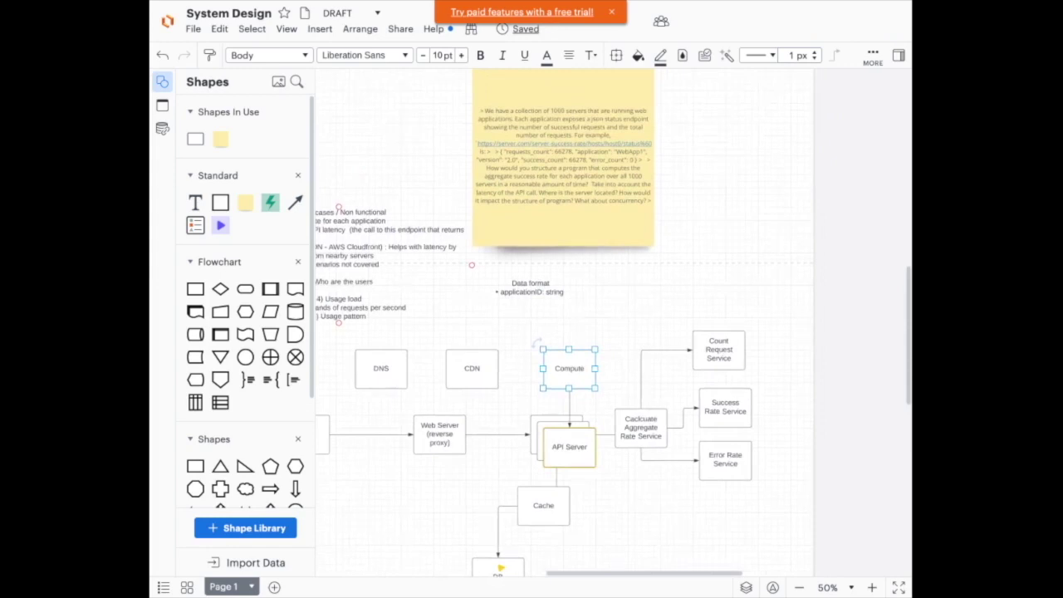
pyautogui.scroll(-1, 564, 324)
pyautogui.press('Return')
pyautogui.write('Instance Availage')
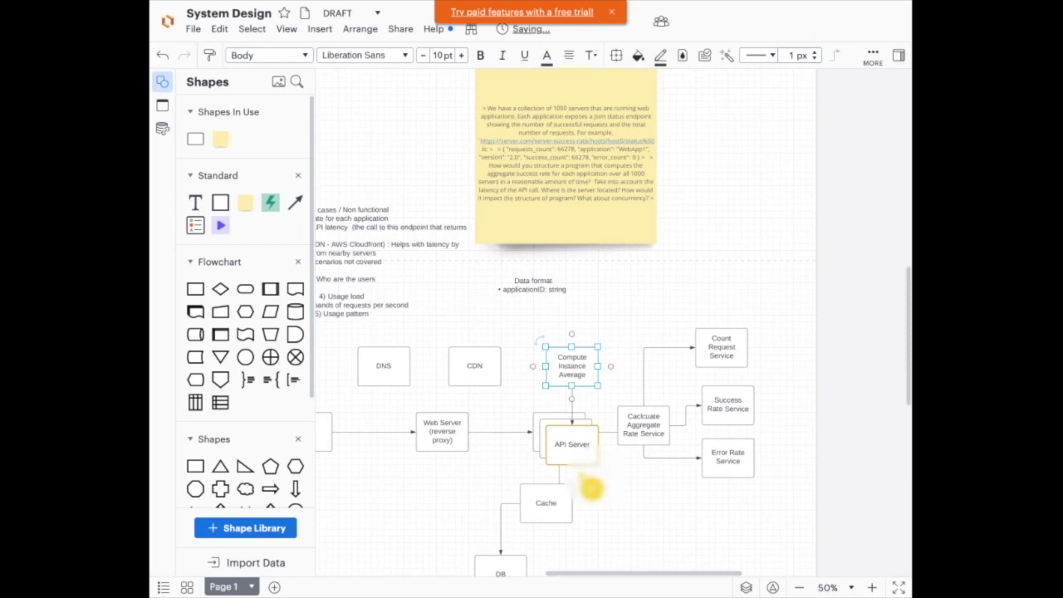
pyautogui.write(' Success Rate:Service')
pyautogui.click(641, 312)
# Compare the instance average and aggregate rate service boxes with the problem statement and the rest of the request flow.
pyautogui.scroll(-2, 696, 336)
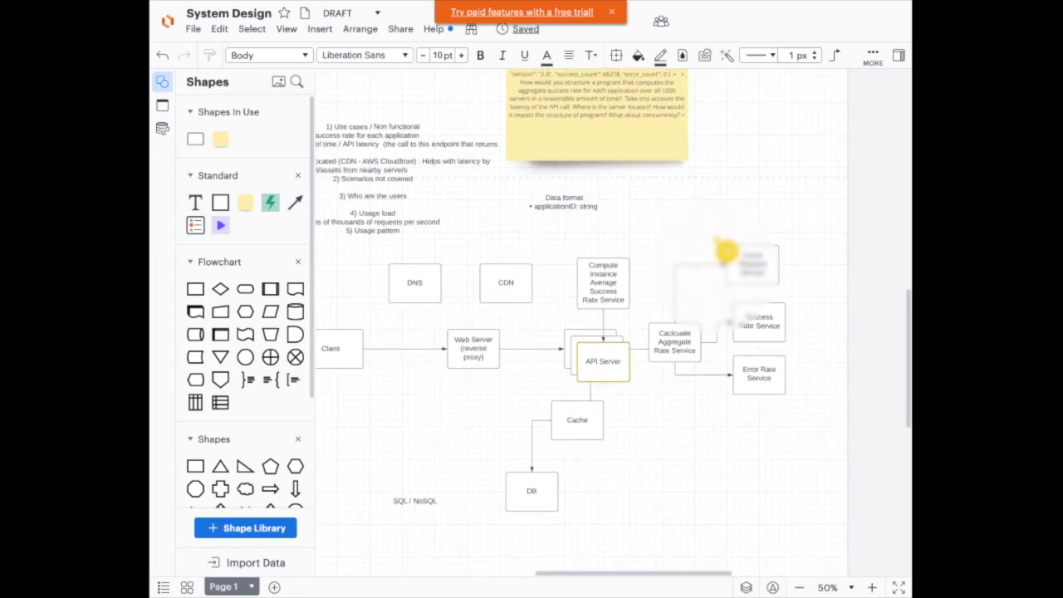
pyautogui.doubleClick(675, 349)
pyautogui.click(667, 421)
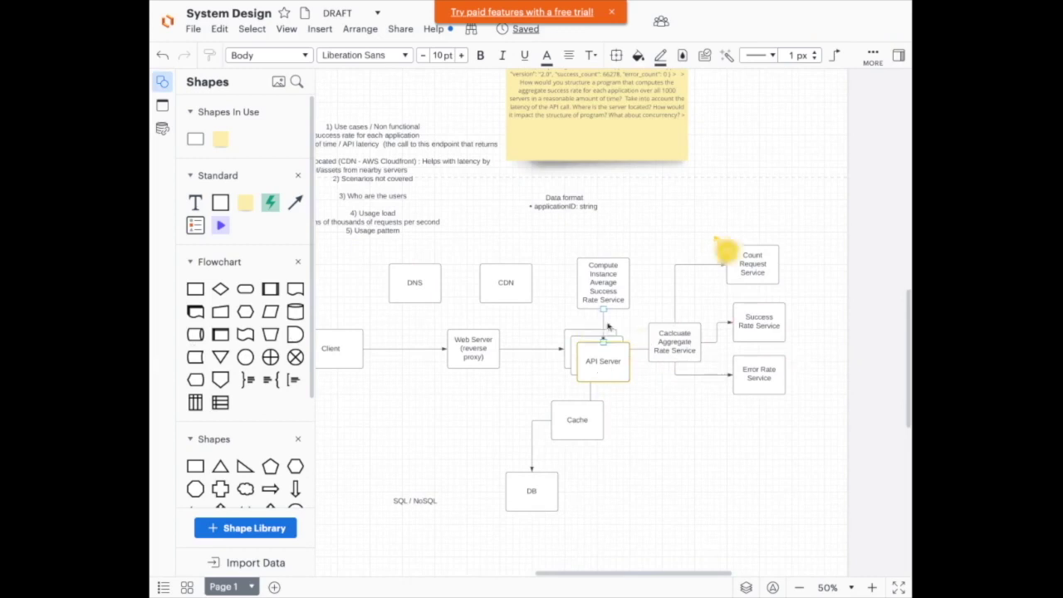
pyautogui.click(628, 260)
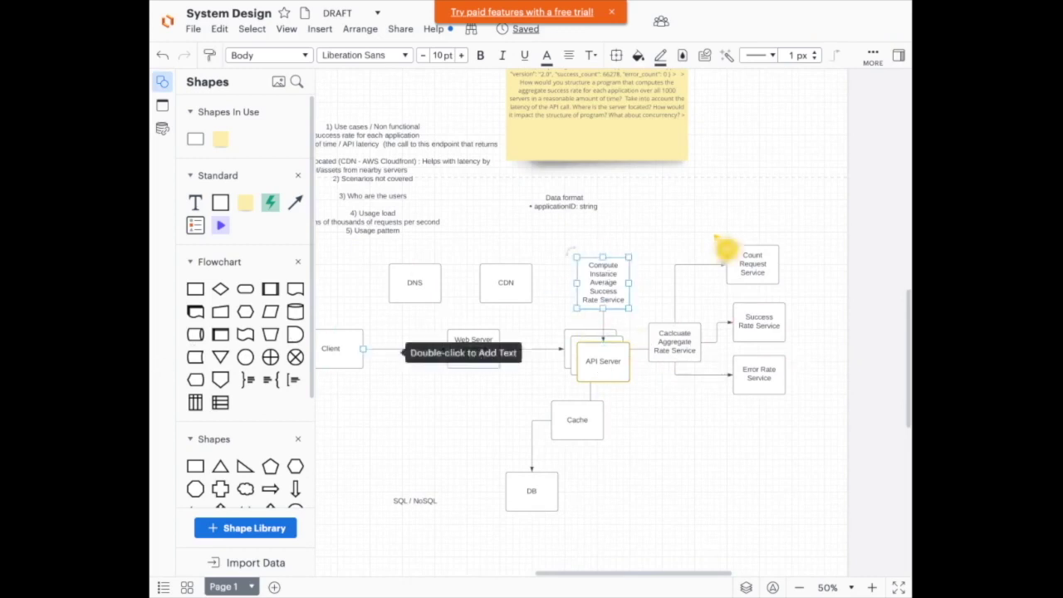
pyautogui.hscroll(-1, 582, 322)
pyautogui.scroll(3, 581, 323)
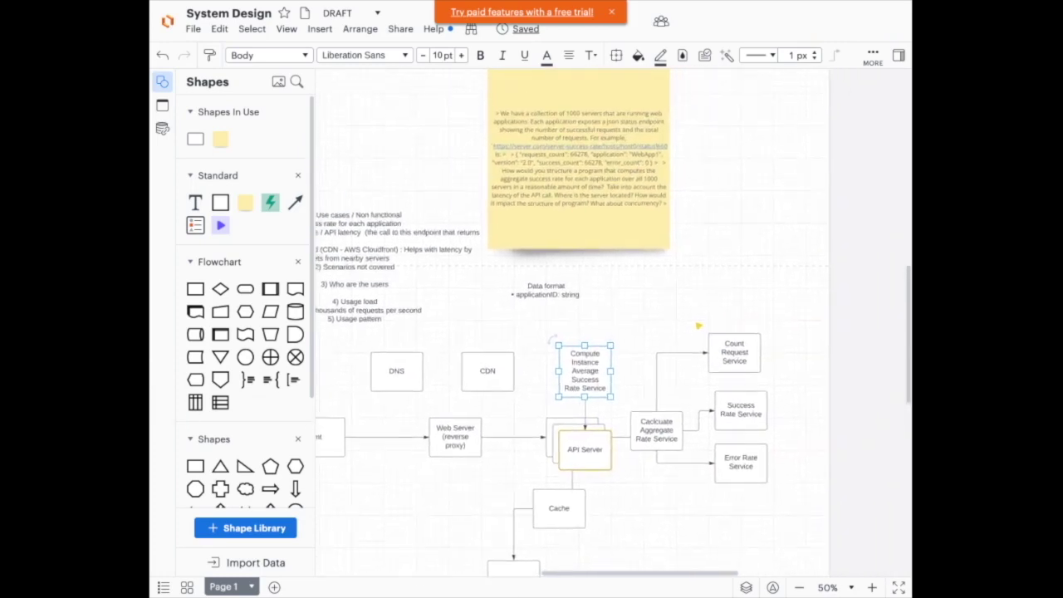
pyautogui.scroll(1, 571, 322)
pyautogui.hscroll(-2, 572, 322)
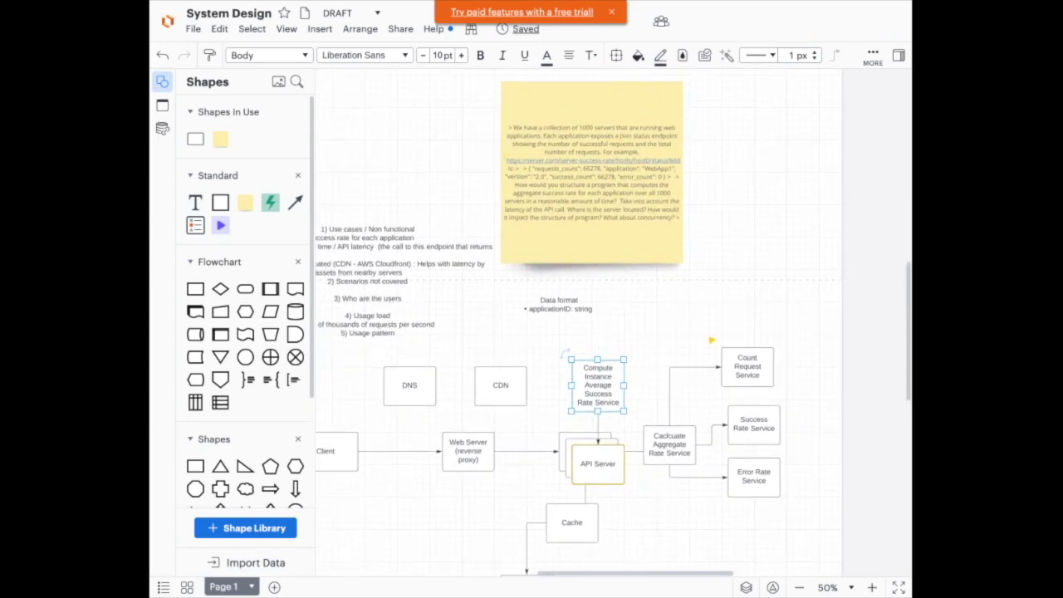
pyautogui.scroll(-2, 571, 322)
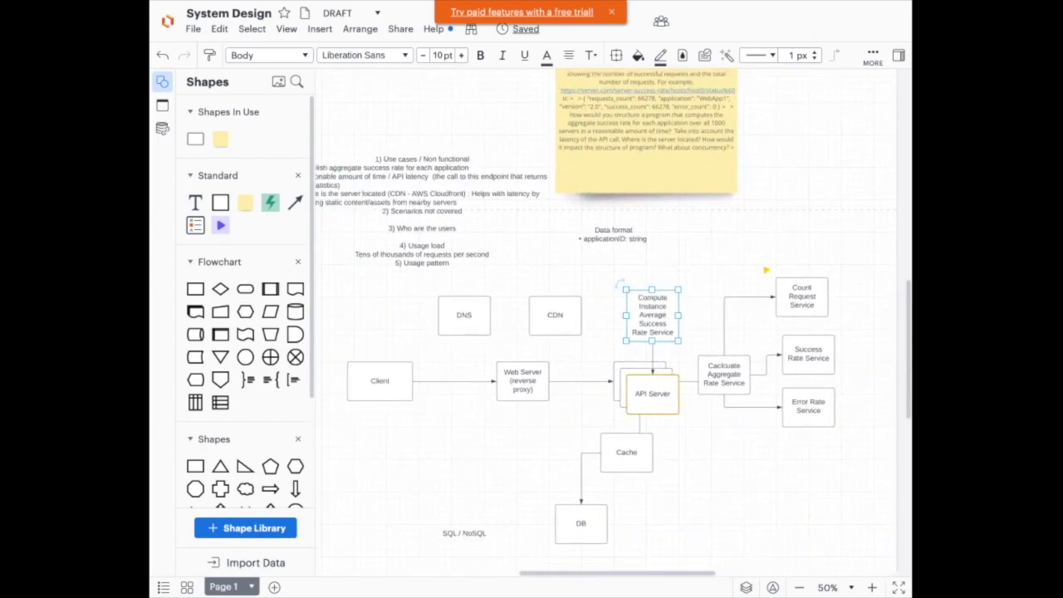
pyautogui.scroll(-3, 602, 324)
pyautogui.hscroll(1, 602, 324)
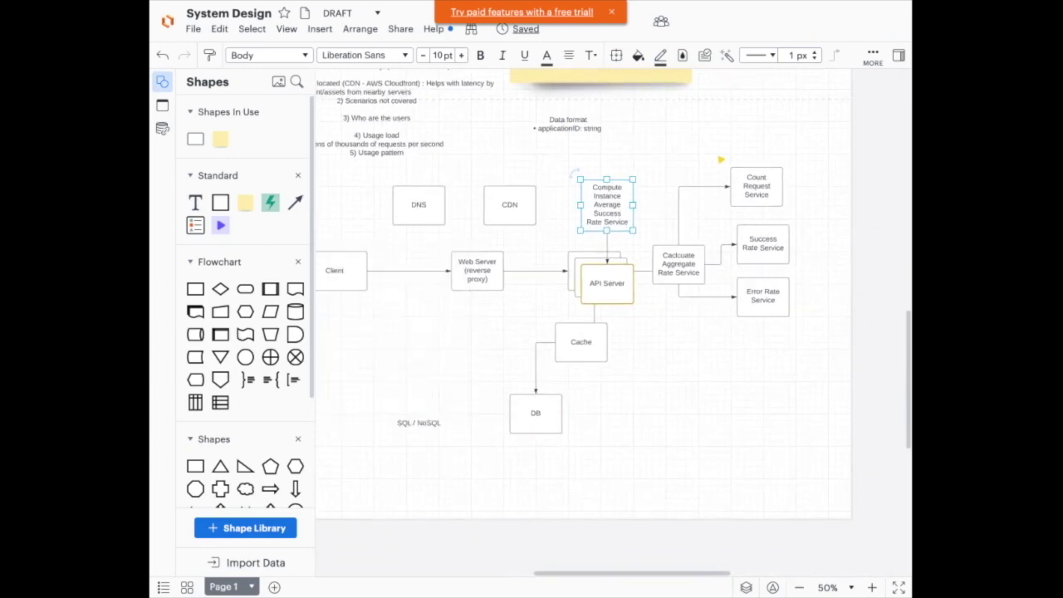
pyautogui.click(620, 361)
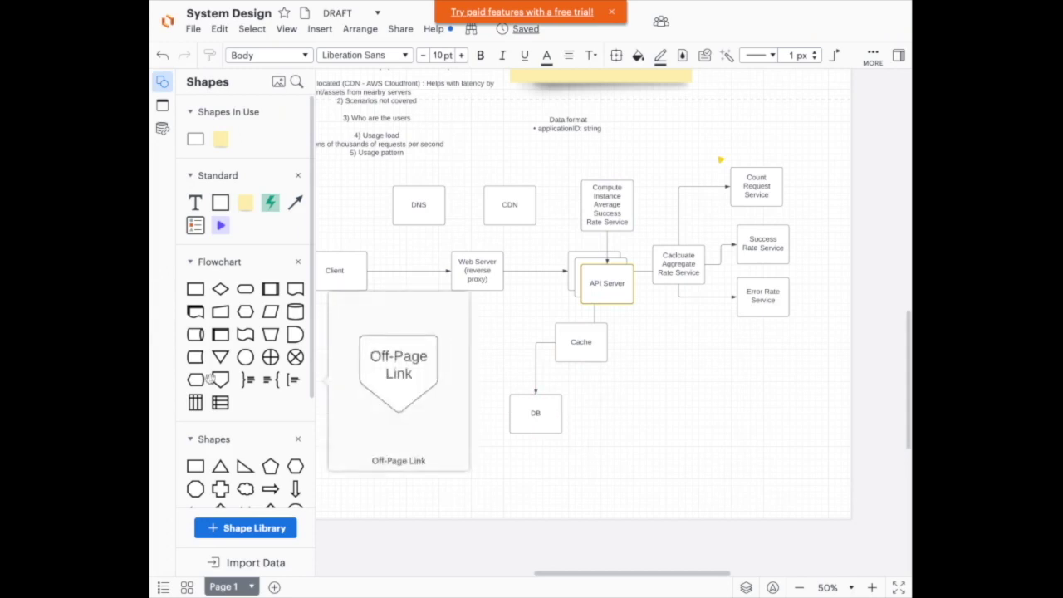
# Change the "SQL / NoSQL" note beside the DB box to "SQL DB".
pyautogui.click(419, 423)
pyautogui.scroll(5, 537, 324)
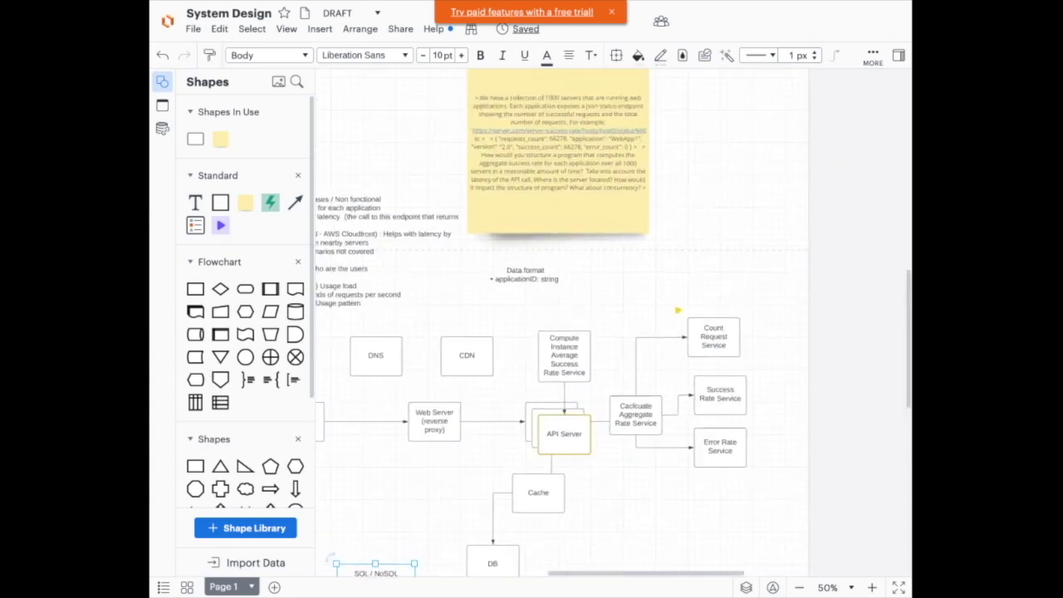
pyautogui.hscroll(-3, 613, 323)
pyautogui.scroll(-1, 613, 323)
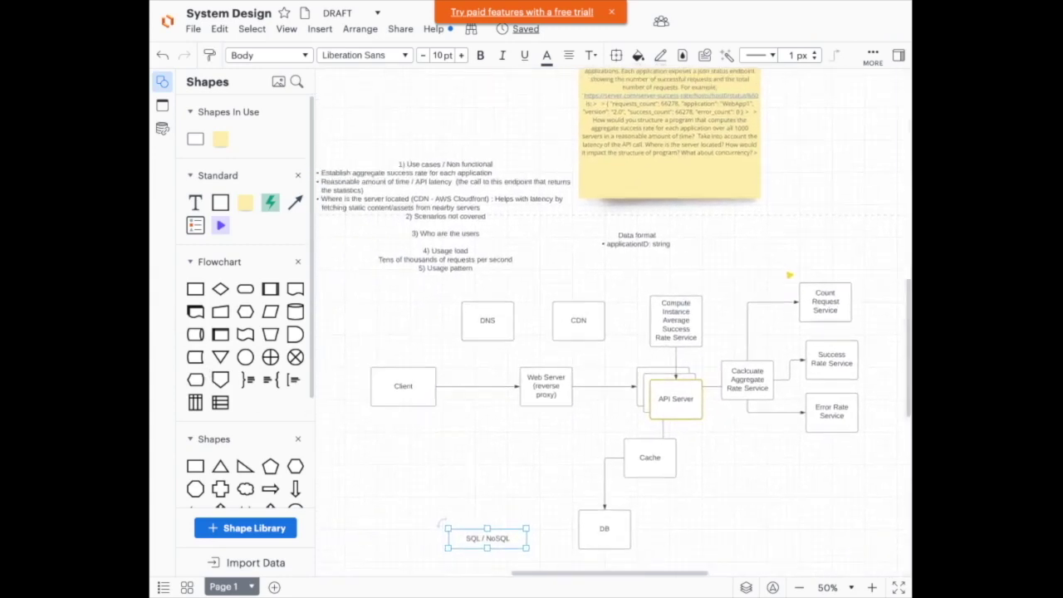
pyautogui.hscroll(3, 538, 340)
pyautogui.scroll(2, 538, 339)
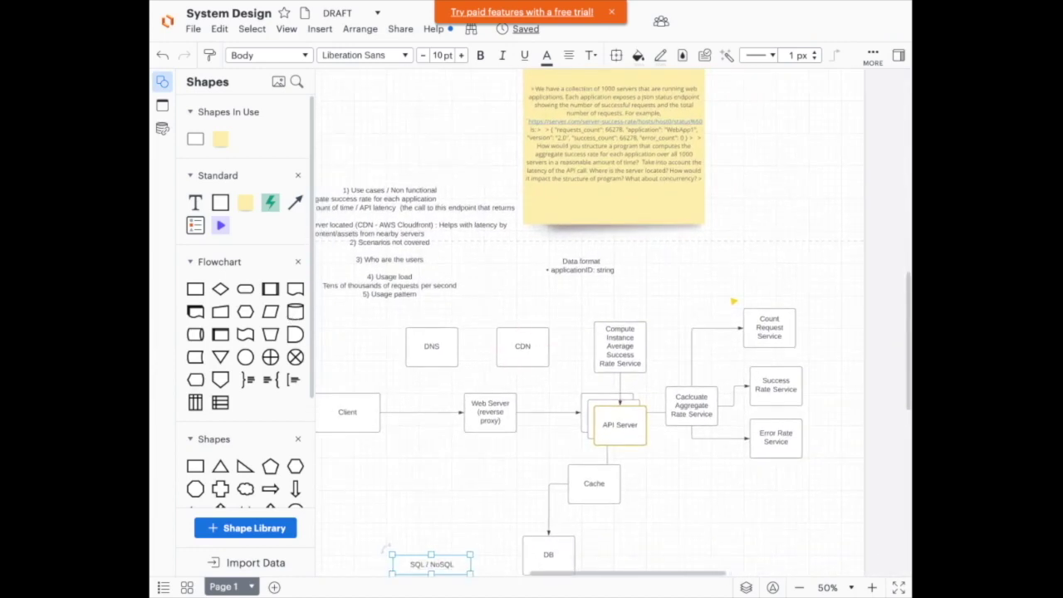
pyautogui.scroll(-2, 590, 324)
pyautogui.doubleClick(431, 516)
pyautogui.click(454, 515)
pyautogui.press('BackSpace')
pyautogui.press('BackSpace')
pyautogui.press('BackSpace')
pyautogui.press('BackSpace')
pyautogui.press('BackSpace')
pyautogui.press('BackSpace')
pyautogui.write('DB')
pyautogui.press('Escape')
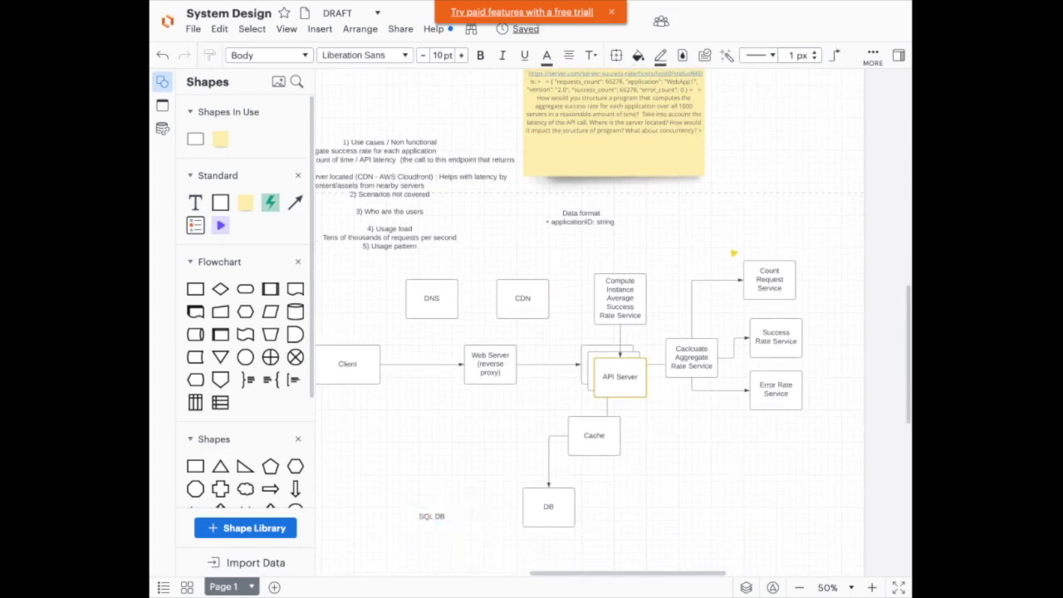
# Move the DB box closer to the SQL DB note and add a process box beside it, below the Cache.
pyautogui.click(568, 505)
pyautogui.scroll(1, 597, 496)
pyautogui.hscroll(1, 597, 496)
pyautogui.scroll(-2, 597, 495)
pyautogui.hscroll(1, 597, 496)
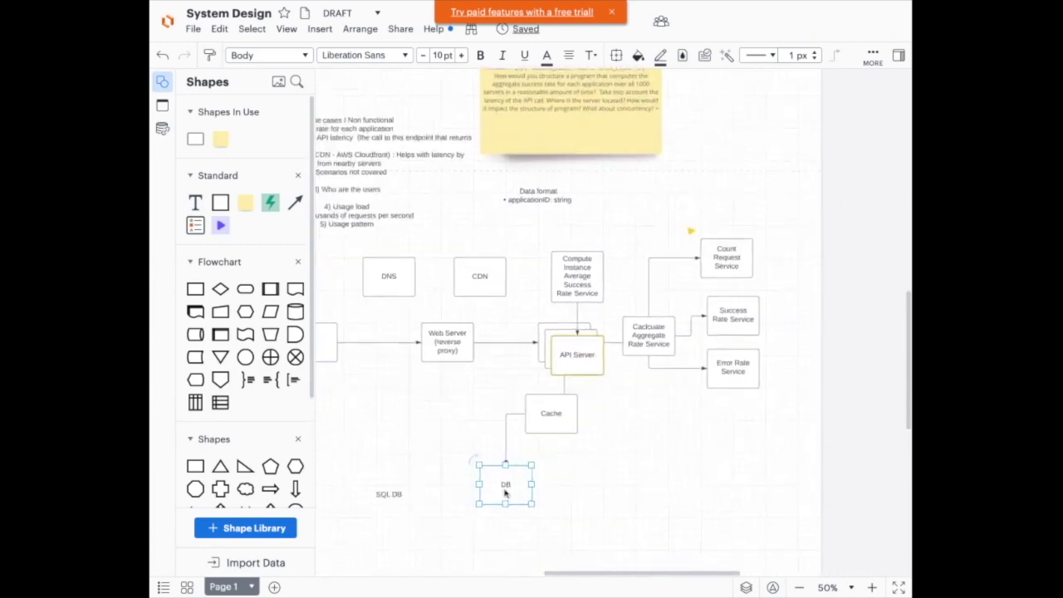
pyautogui.scroll(-1, 505, 493)
pyautogui.hscroll(-1, 505, 493)
pyautogui.doubleClick(512, 478)
pyautogui.press('Escape')
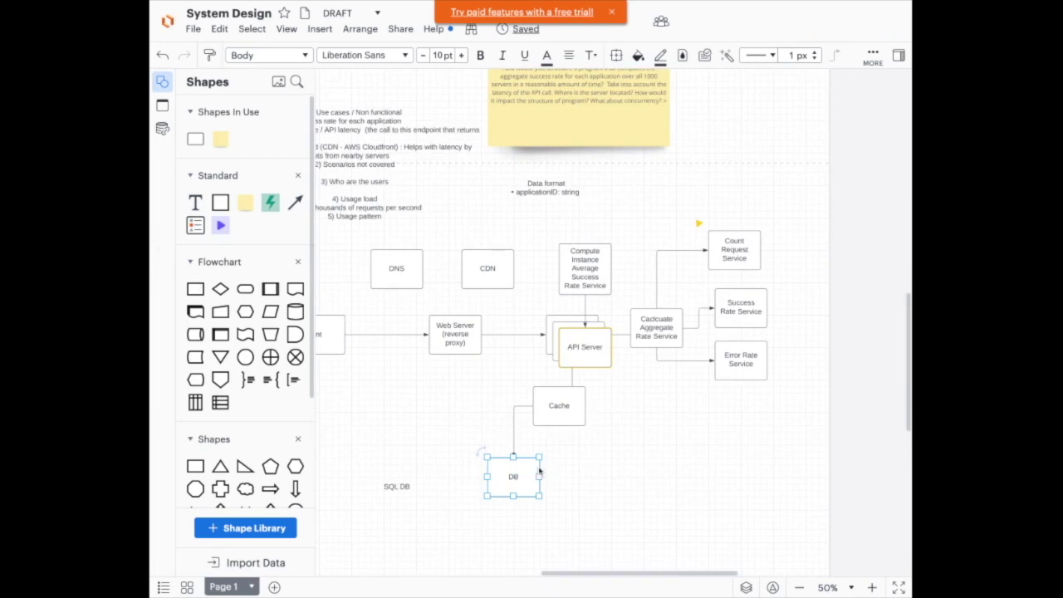
pyautogui.moveTo(513, 477); pyautogui.dragTo(481, 476)
pyautogui.moveTo(196, 292); pyautogui.dragTo(559, 476)
# Relabel the DB box "Master/Slave" and label the process box beside it "Read Replicas".
pyautogui.click(487, 479)
pyautogui.write('Master/S')
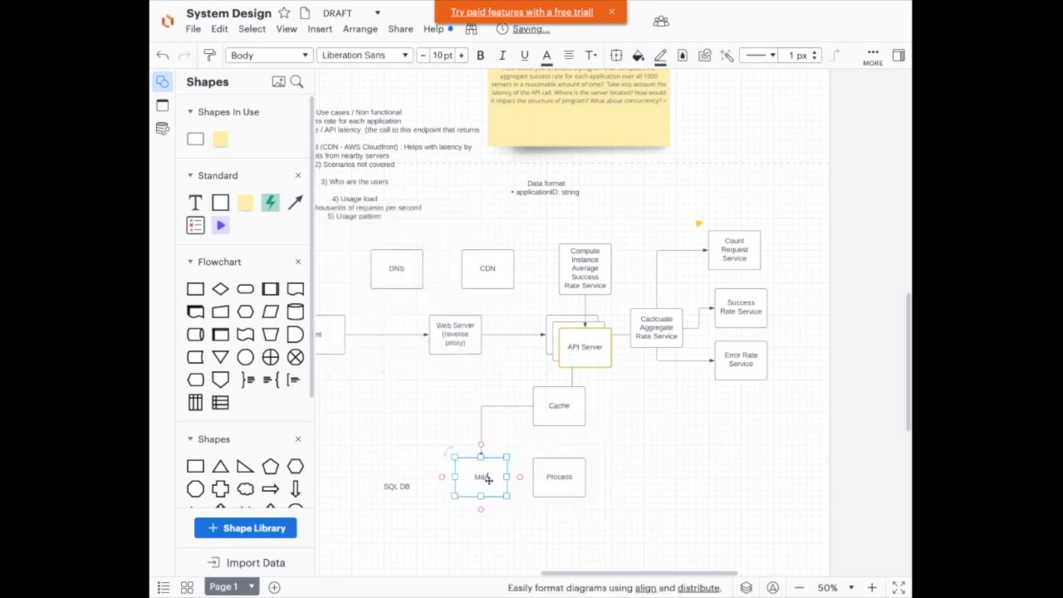
pyautogui.write('lave')
pyautogui.doubleClick(559, 477)
pyautogui.write('Read Replicas')
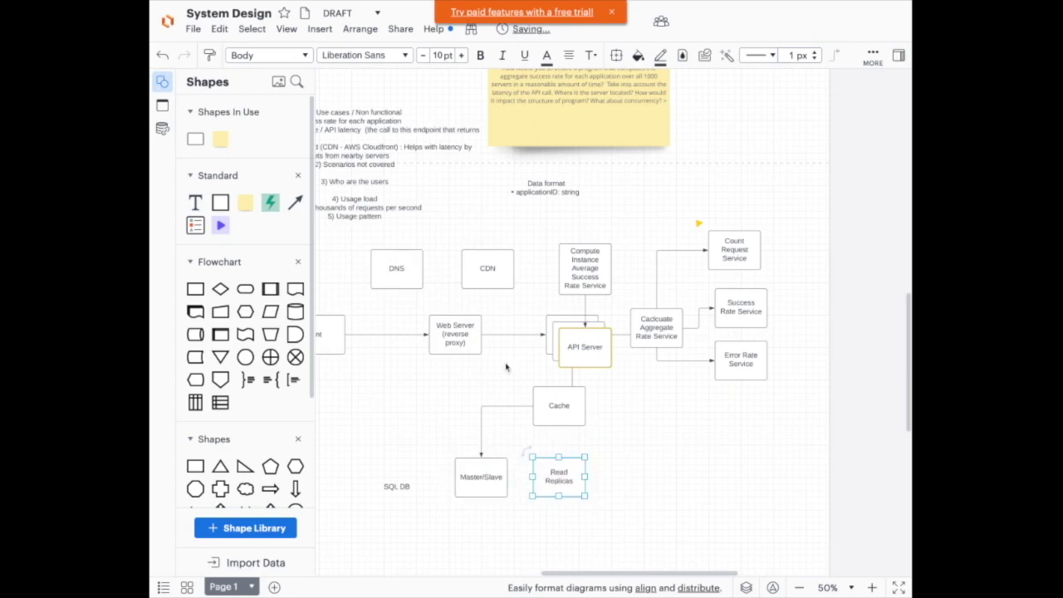
# Stack further offset boxes over the Read Replicas box and label the front one "Read Replicas".
pyautogui.moveTo(196, 293); pyautogui.dragTo(573, 491)
pyautogui.write('Read Replicas')
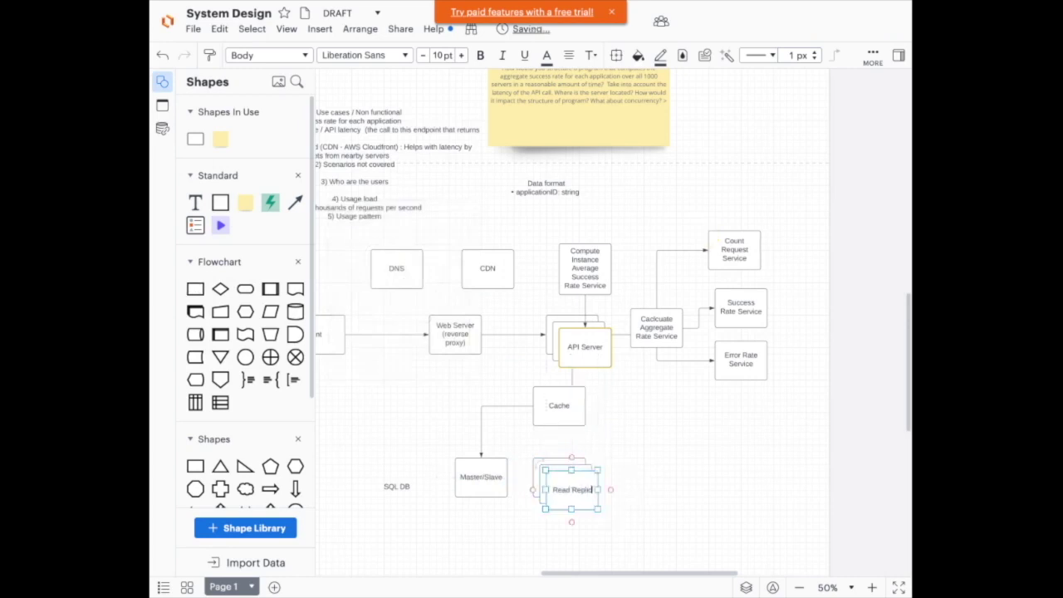
pyautogui.click(680, 477)
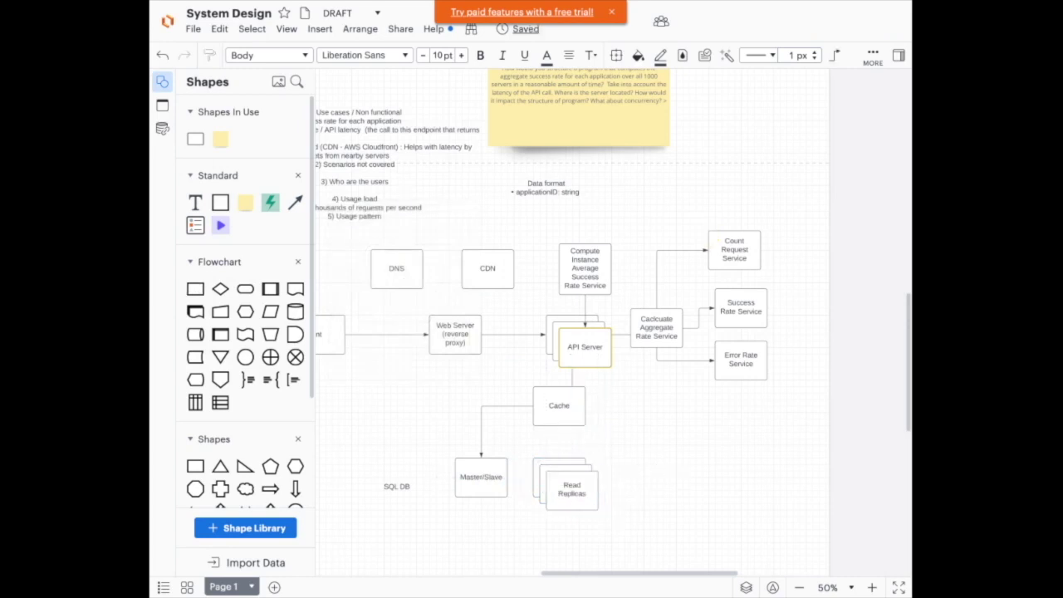
# Add "[Redis]" below the word Cache in the Cache box's label.
pyautogui.doubleClick(568, 406)
pyautogui.click(569, 409)
pyautogui.scroll(3, 631, 357)
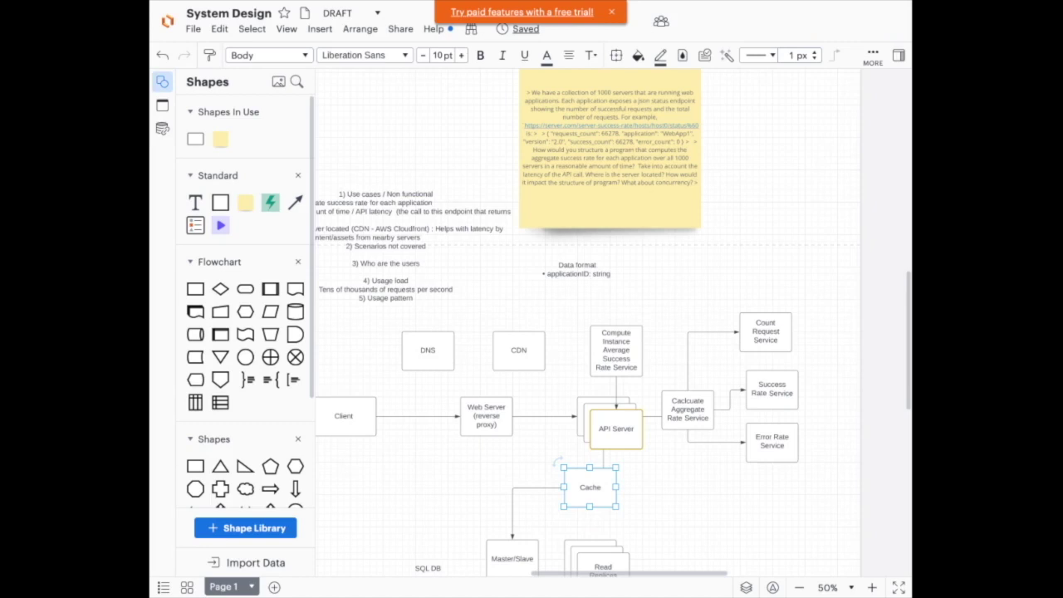
pyautogui.doubleClick(601, 487)
pyautogui.click(603, 486)
pyautogui.write('[Redis)')
pyautogui.click(706, 521)
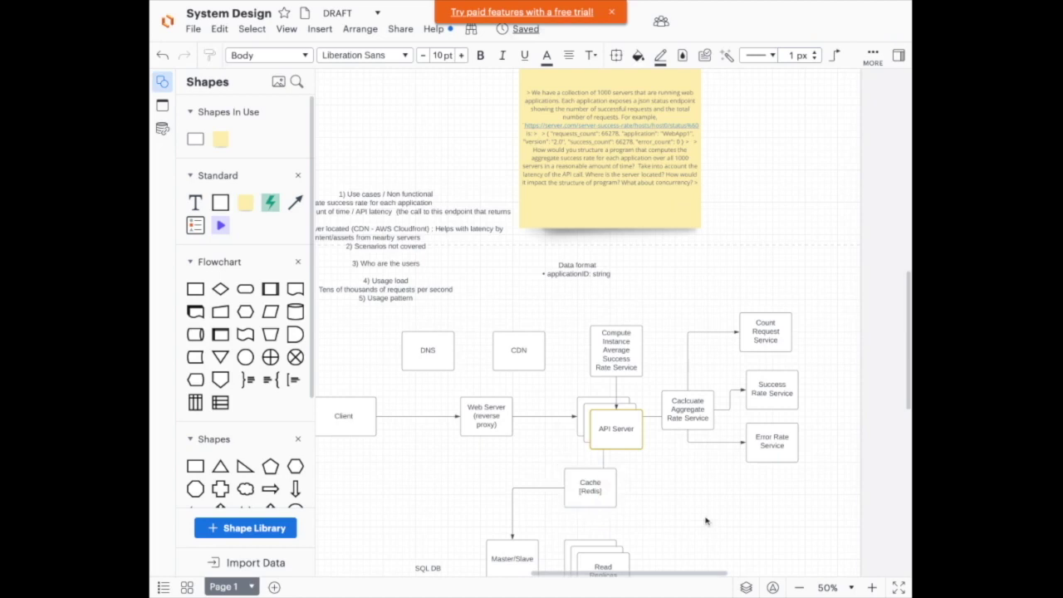